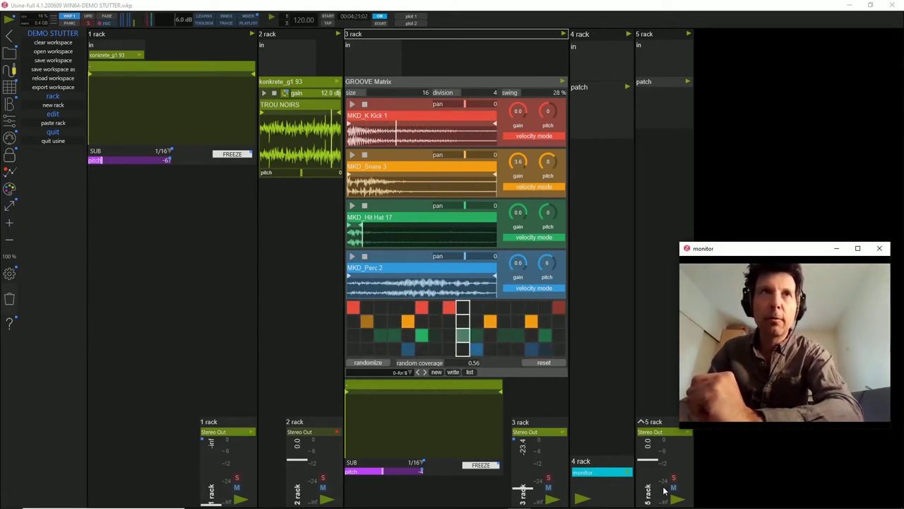
Open the empty patch in rack 5 for editing and enlarge its patch editor area.
click(604, 120)
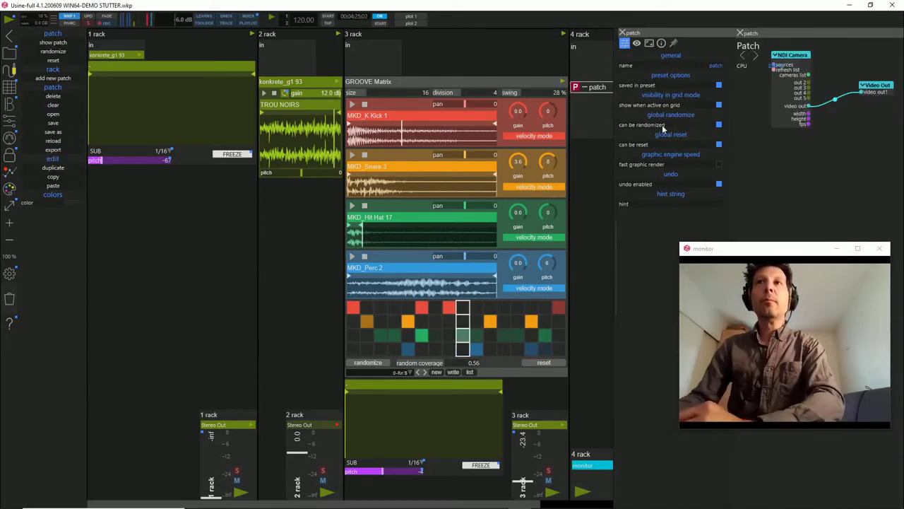
click(756, 151)
click(605, 116)
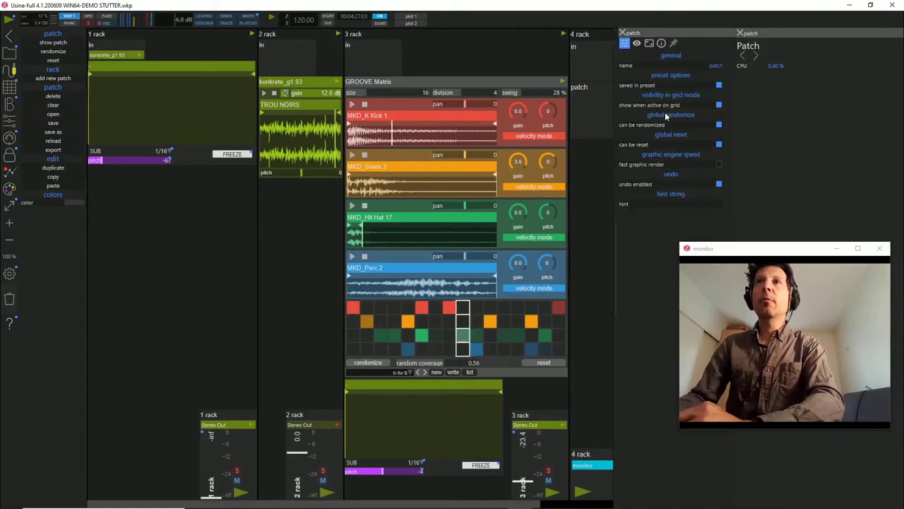
drag(614, 121, 508, 105)
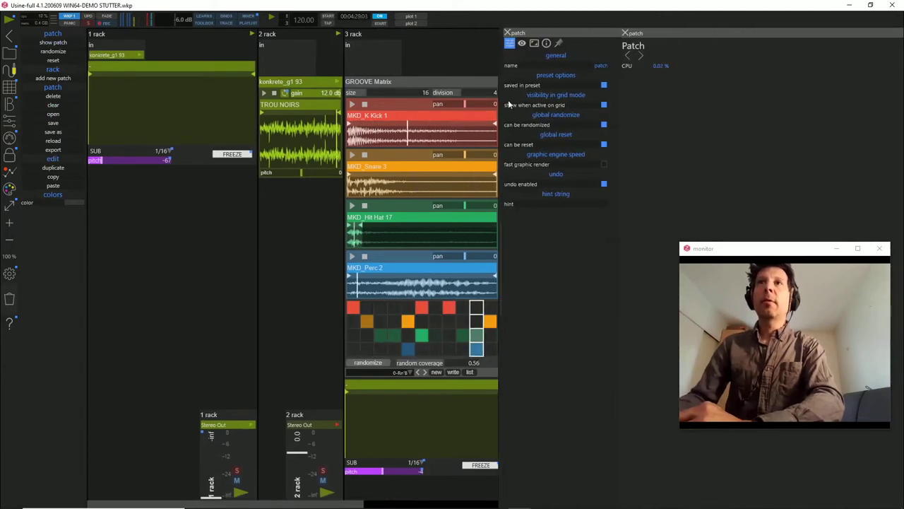
click(507, 33)
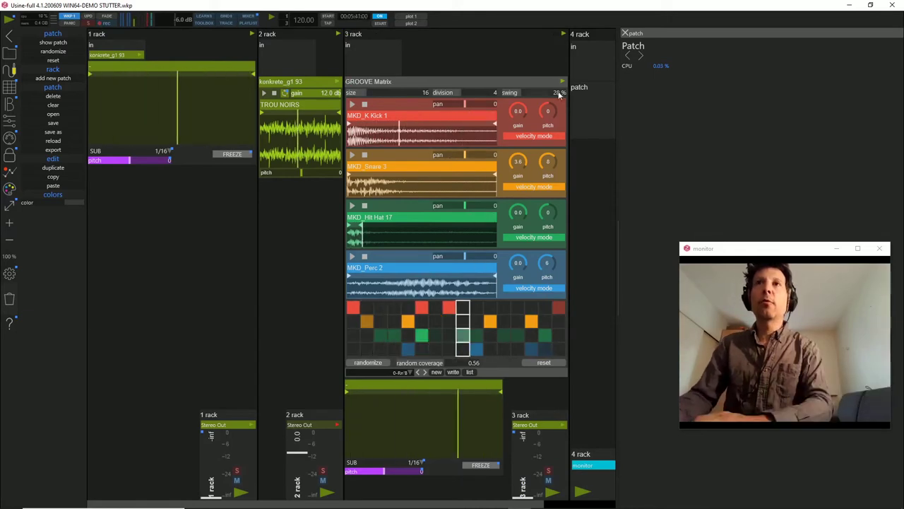
click(587, 120)
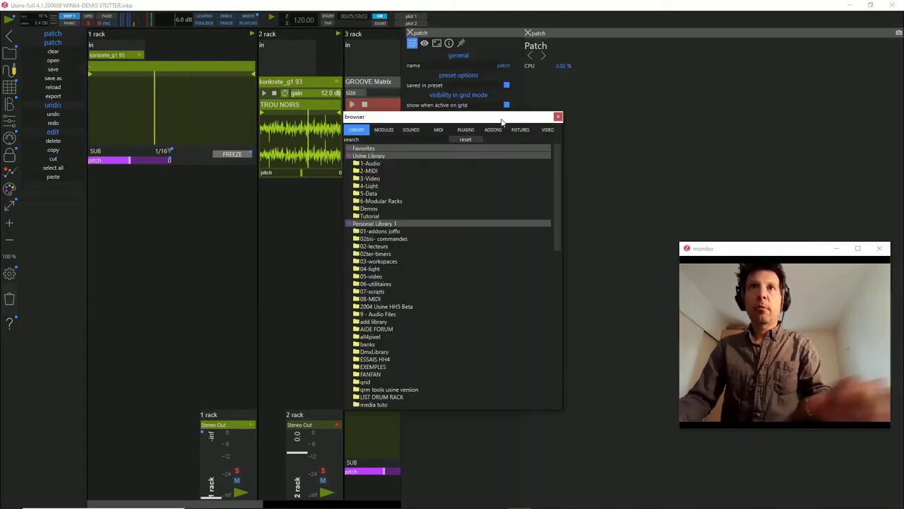
Search the modules for sampler and add an Audio Sampler Recorder to the empty patch.
drag(503, 120, 401, 90)
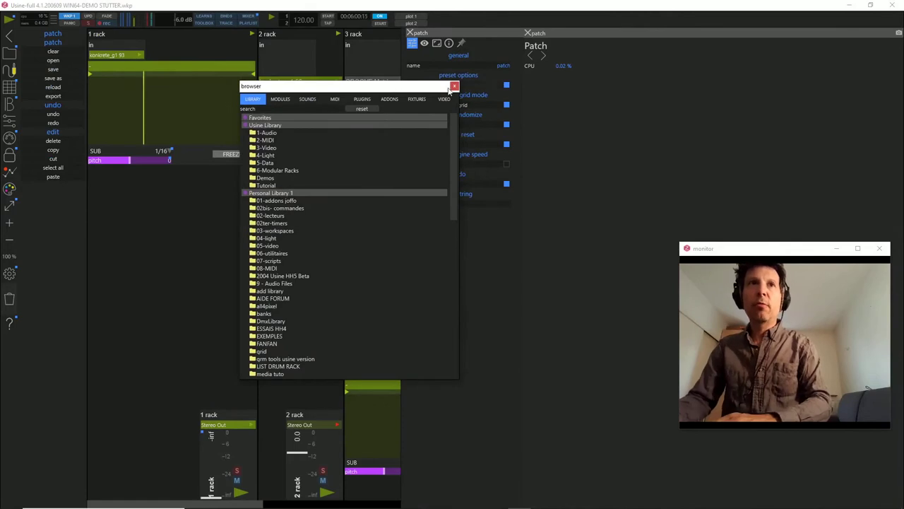
click(315, 100)
click(277, 100)
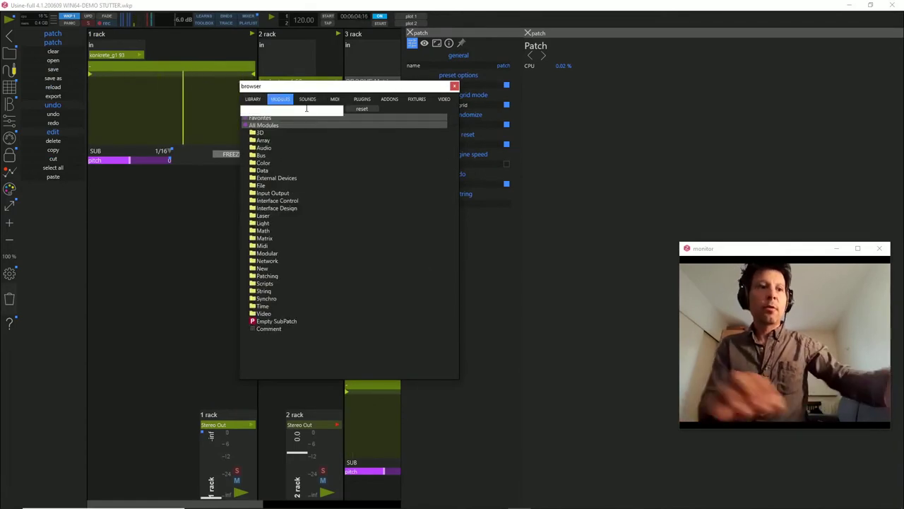
key(Return)
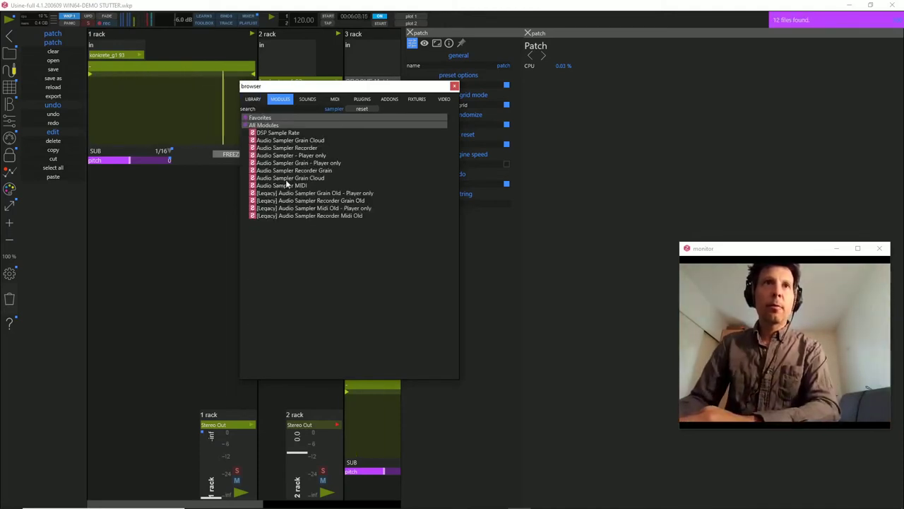
drag(283, 148, 579, 166)
click(423, 265)
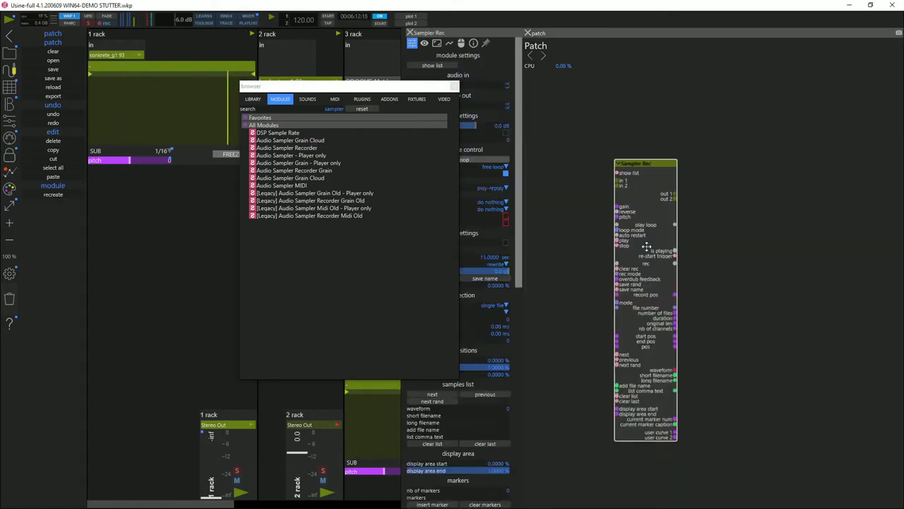
drag(646, 246, 701, 184)
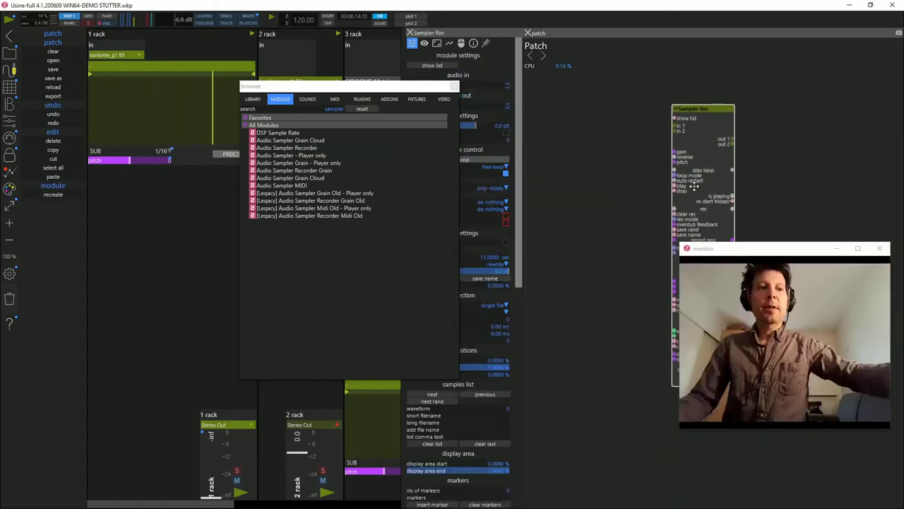
Wire audio inputs to the sampler's in 1 and in 2, and attach a horizontal fader to its pitch inlet.
right_click(675, 125)
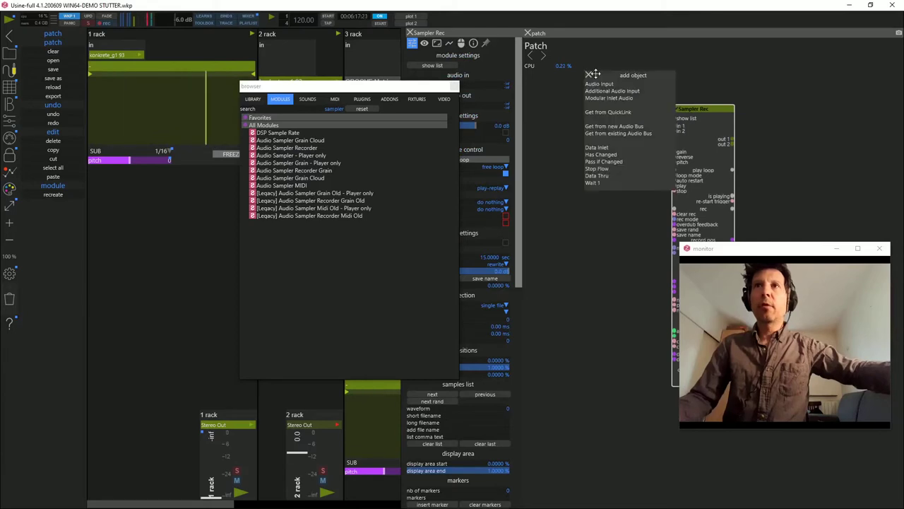
click(621, 86)
right_click(578, 113)
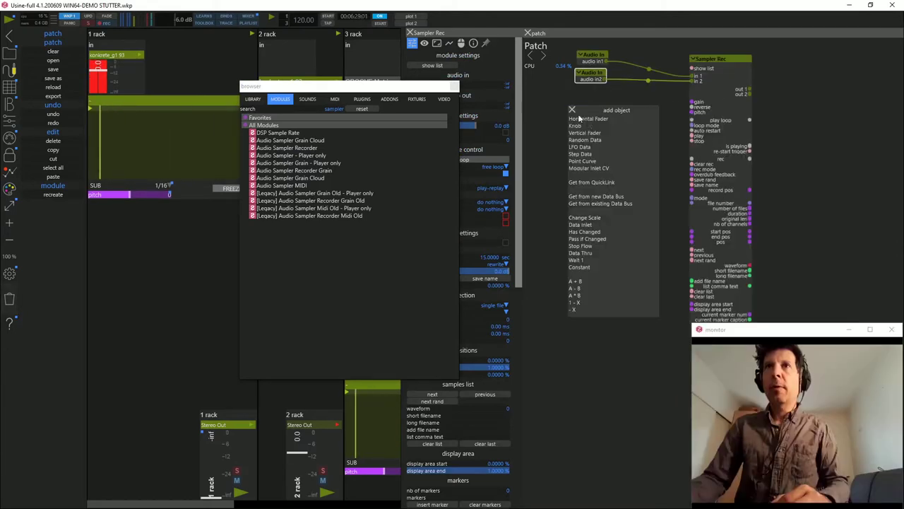
click(594, 118)
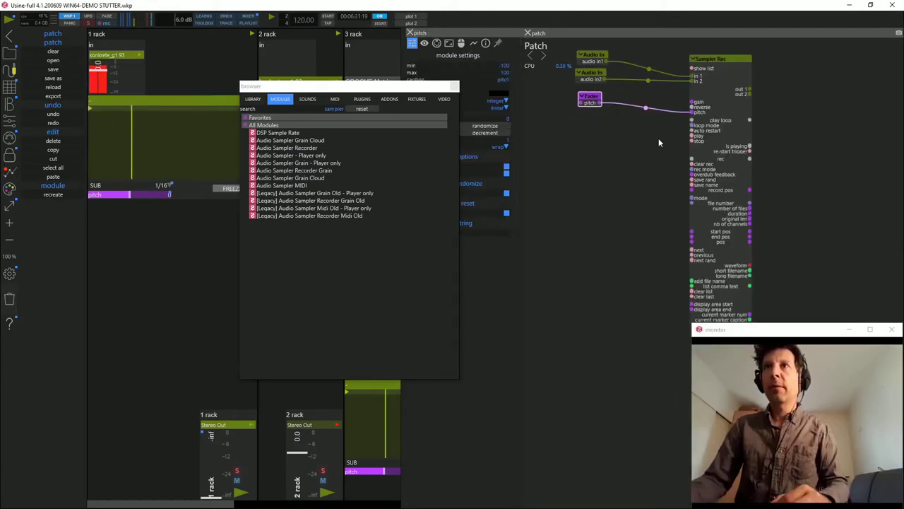
Attach a switch to the sampler's rec inlet.
right_click(691, 159)
click(590, 152)
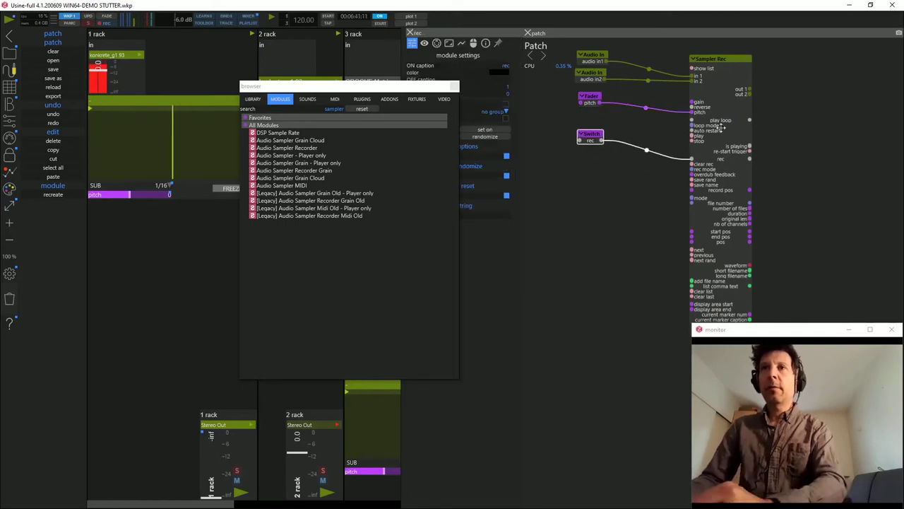
click(662, 83)
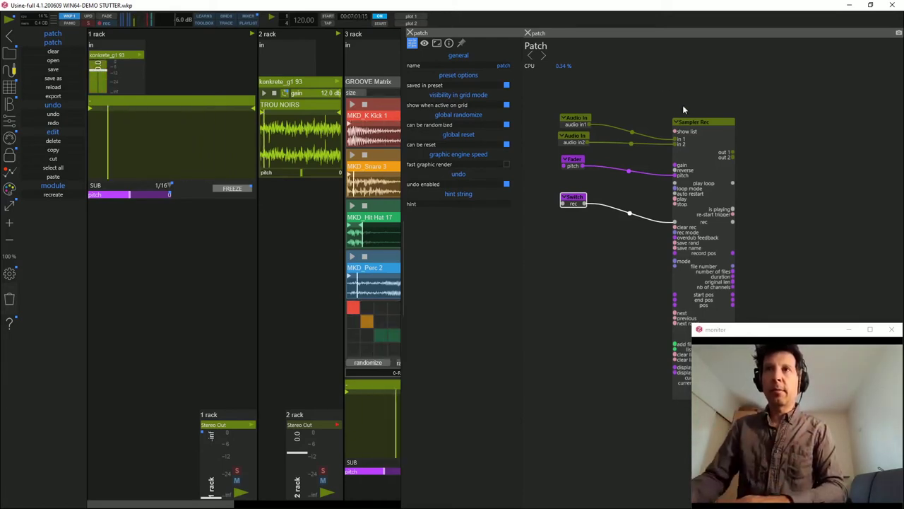
Search the modules for crossfade and add an Audio Mix Crossfade with two stereo inputs beside the sampler.
double_click(735, 142)
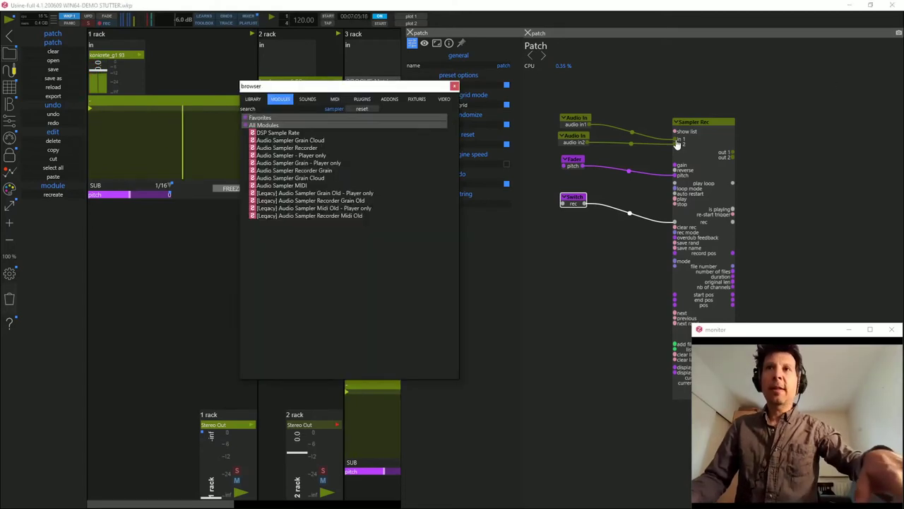
click(331, 109)
text(cros)
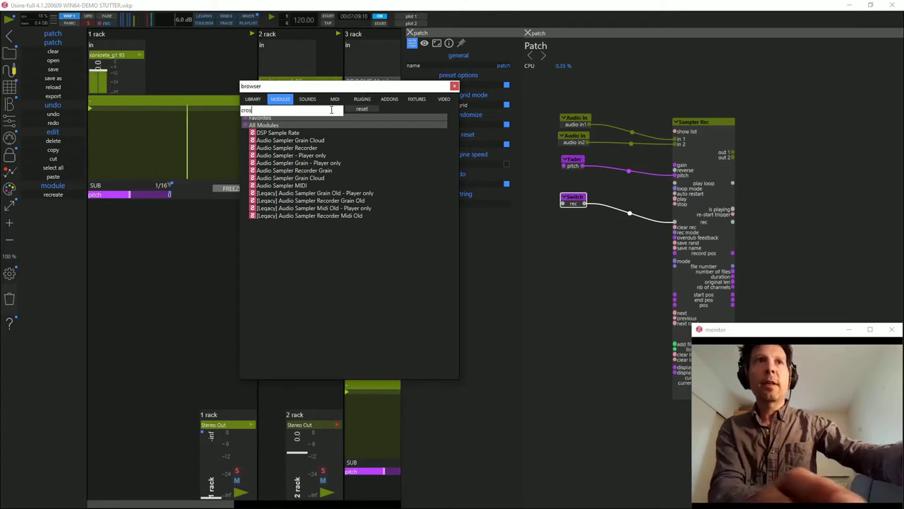
text(sfade)
key(Return)
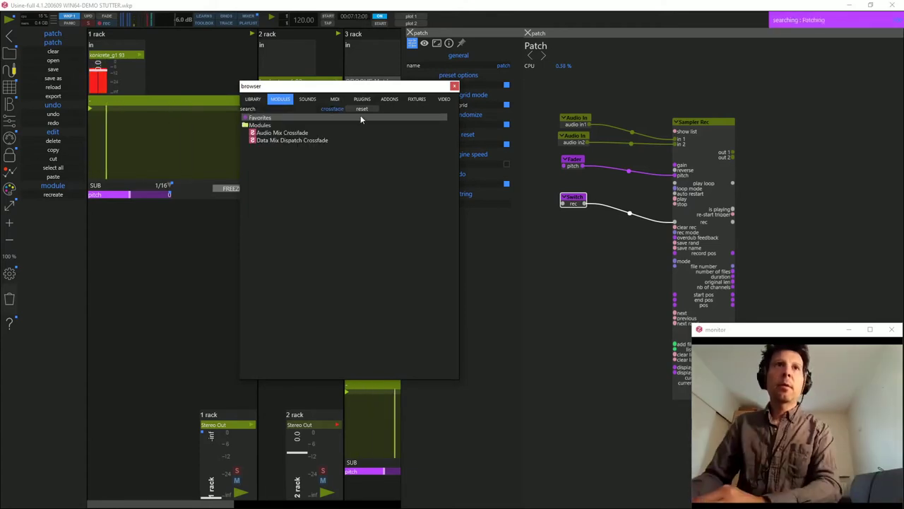
drag(275, 133, 798, 102)
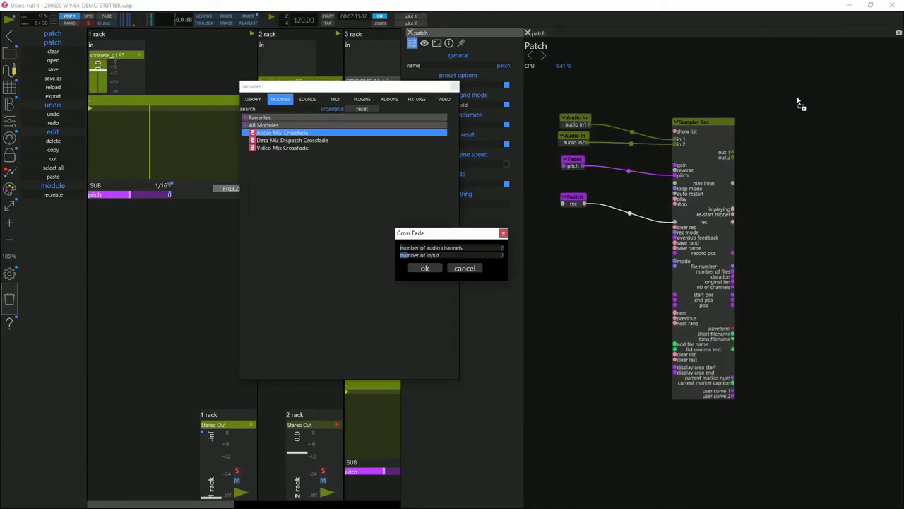
click(424, 268)
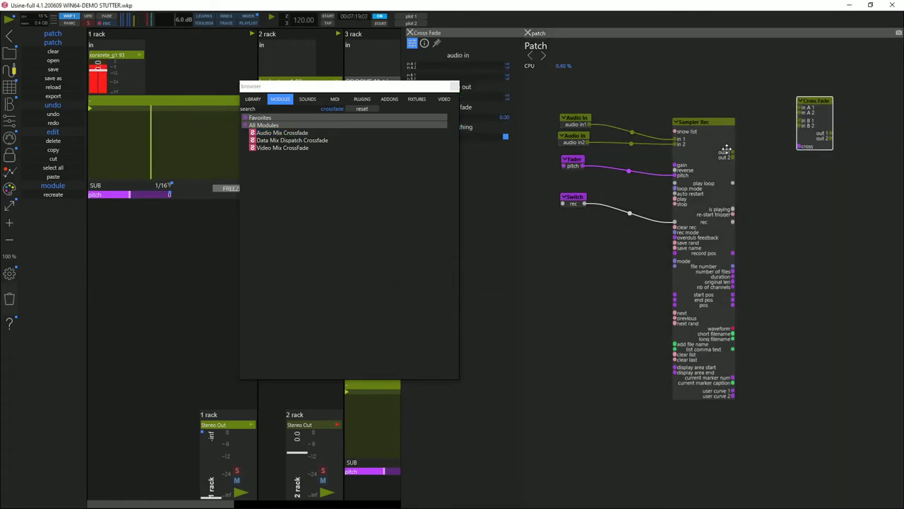
Connect the sampler's outputs to the crossfade's B inputs and the two audio inputs to its A inputs.
drag(727, 152, 802, 123)
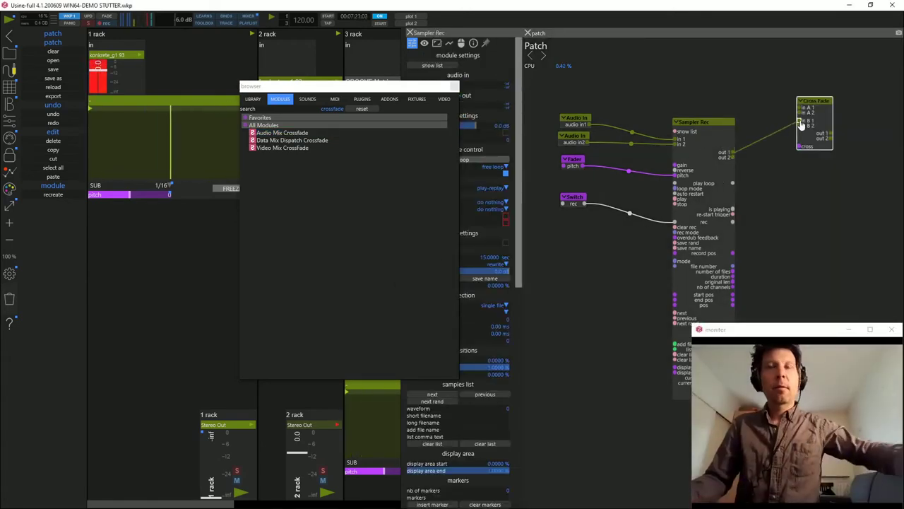
drag(732, 157, 800, 126)
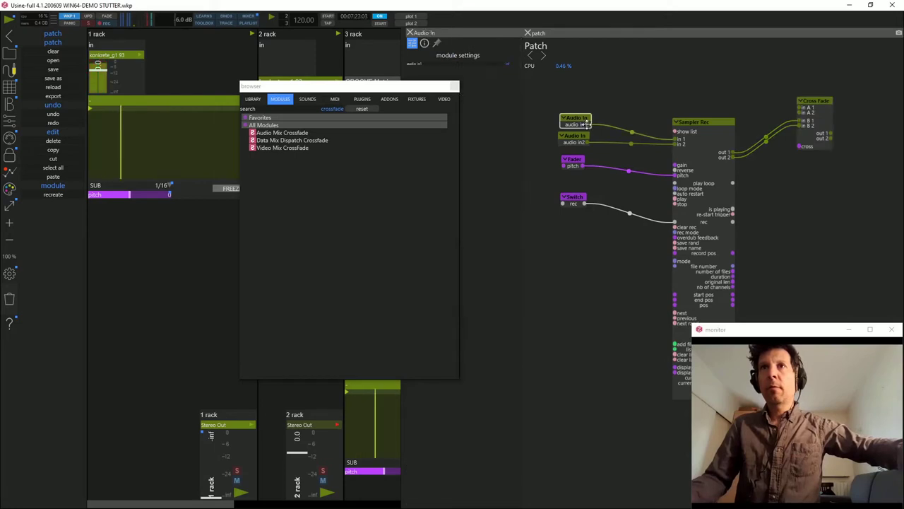
drag(585, 124, 886, 90)
Attach audio outputs to the crossfade's out 1 and out 2.
click(859, 99)
click(857, 132)
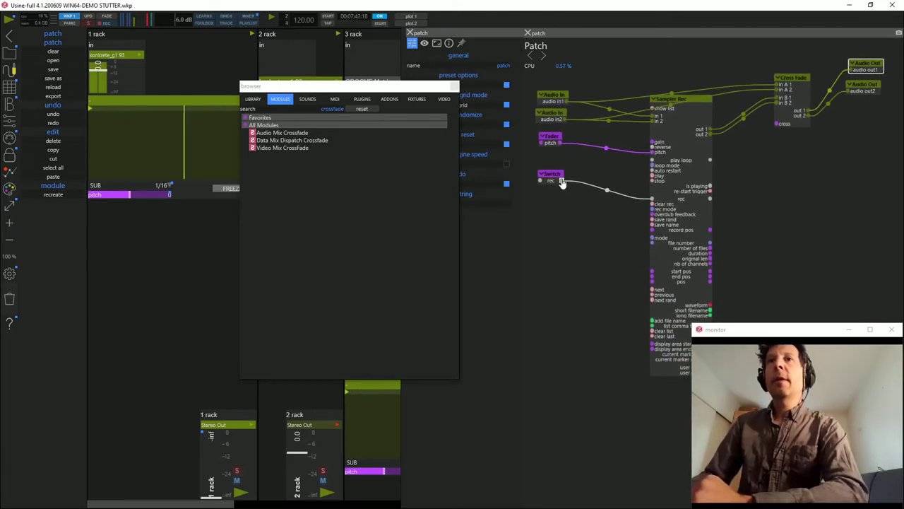
Connect the rec switch to the crossfade's cross inlet and set the switch's ON caption to freeze.
drag(561, 181, 777, 125)
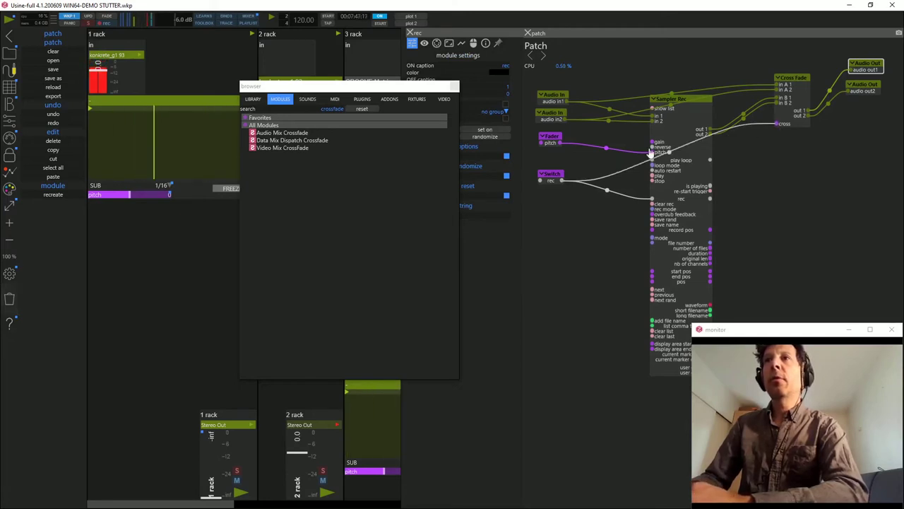
click(563, 178)
click(495, 65)
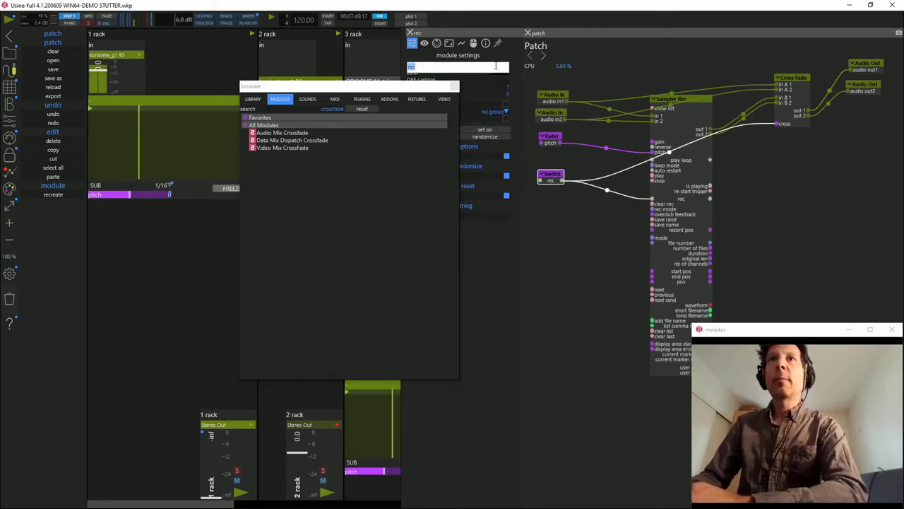
text(fr)
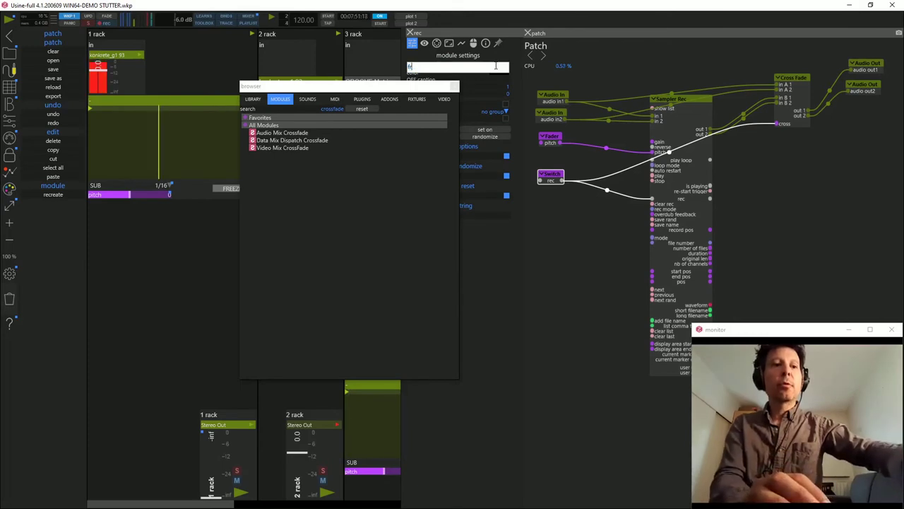
text(eeze)
key(Return)
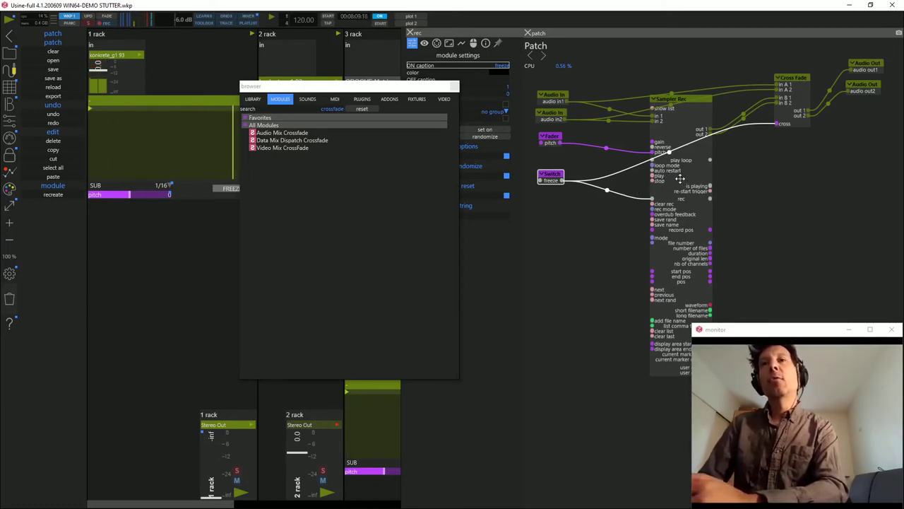
Add a Logical NOT module from the Math modules and insert it between the freeze switch and the sampler's rec inlet.
click(361, 109)
drag(551, 174, 548, 172)
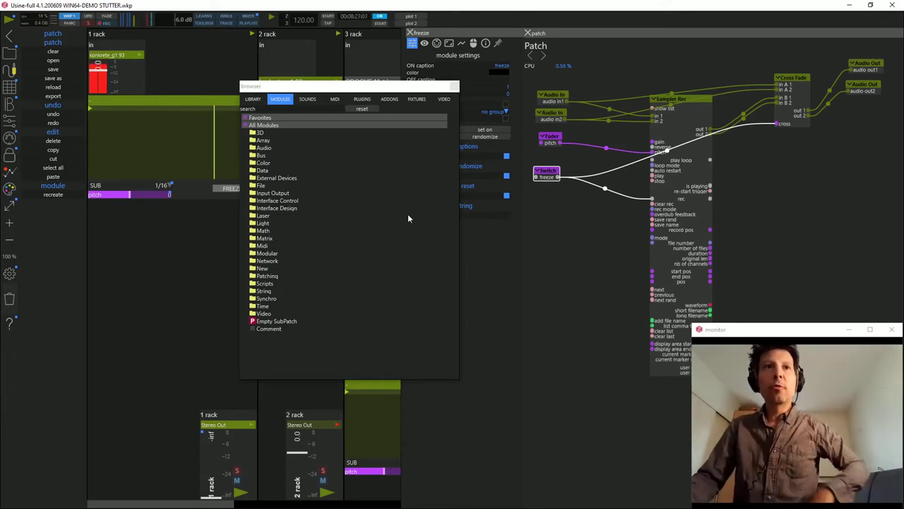
click(265, 238)
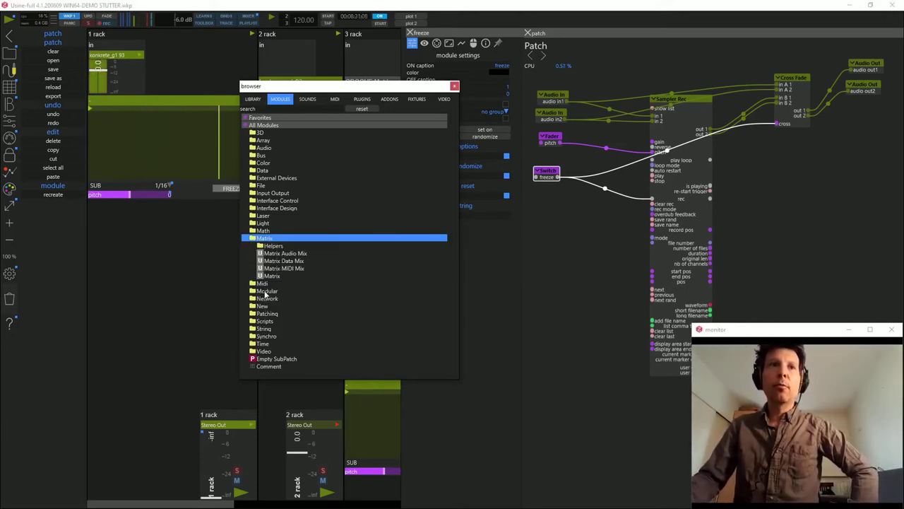
click(273, 231)
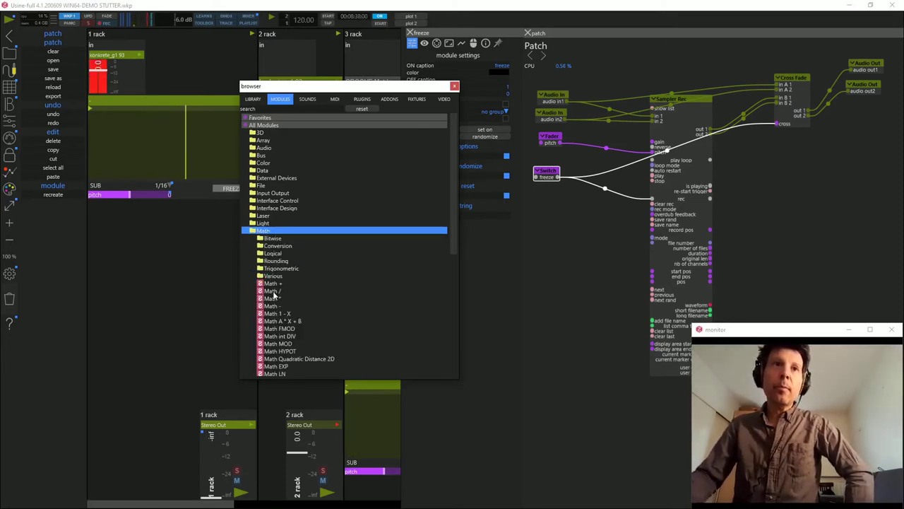
scroll(281, 316, down, 5)
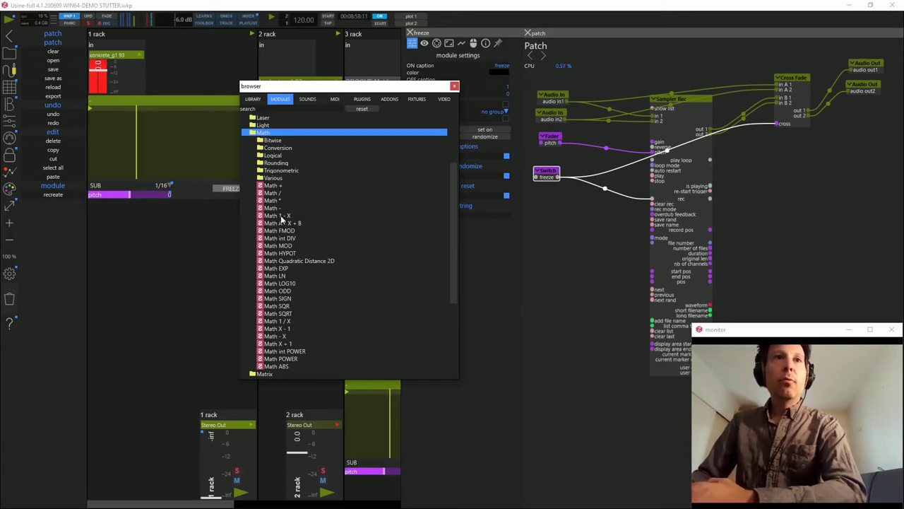
click(279, 157)
drag(285, 216, 607, 192)
Set the sampler recorder's rec mode to circular buffer fixed size.
click(653, 185)
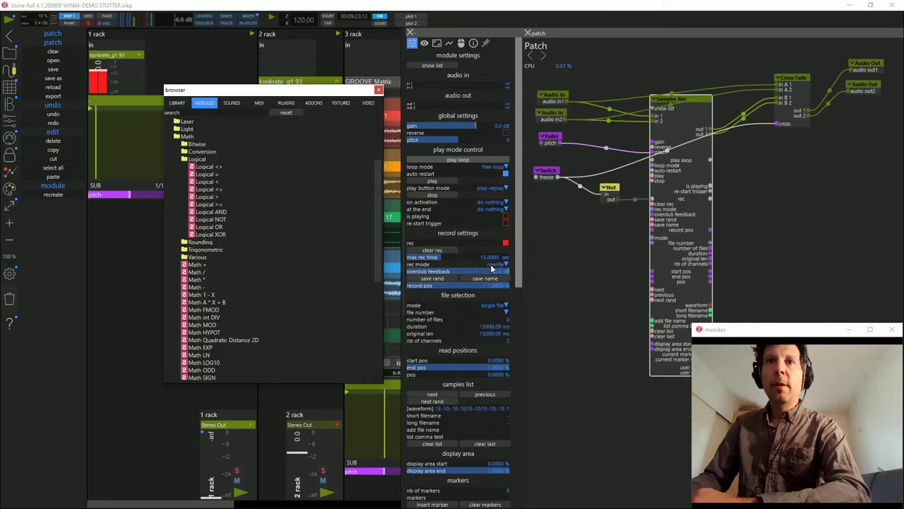
click(494, 264)
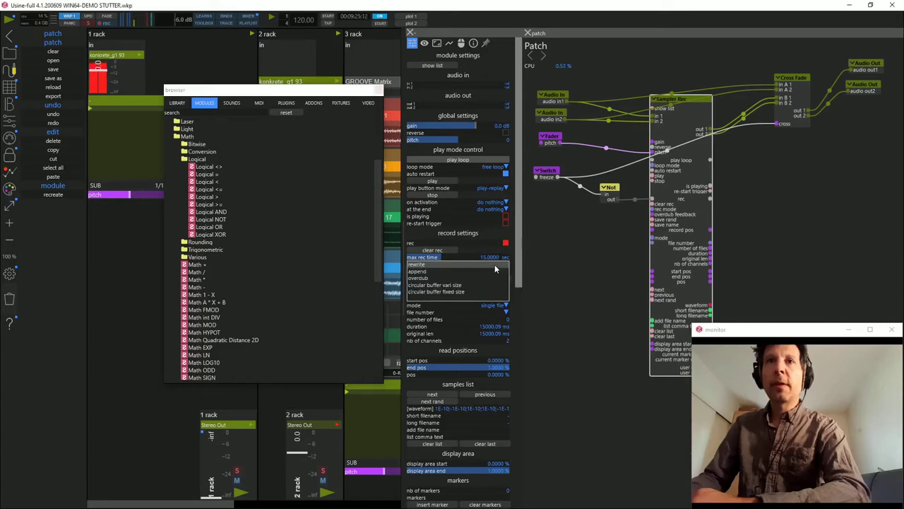
click(447, 291)
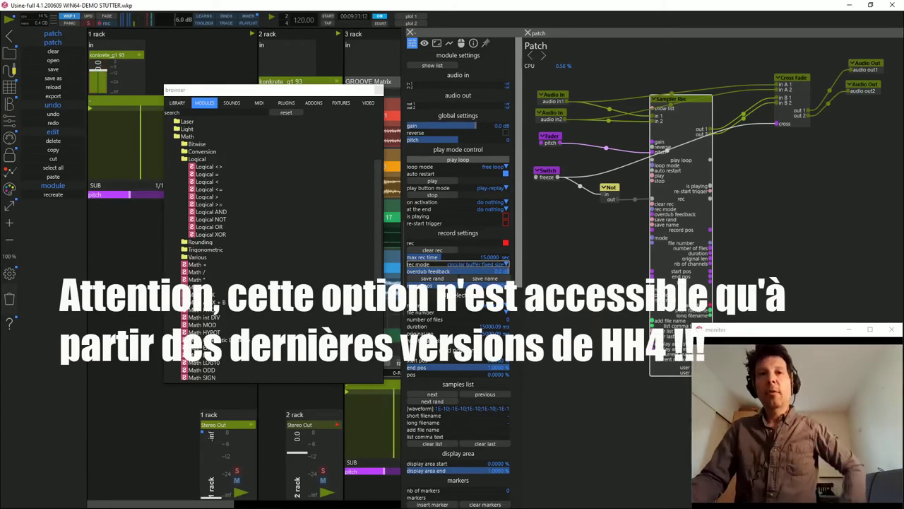
mouse_move(405, 279)
mouse_down()
mouse_move(489, 277)
mouse_move(408, 272)
mouse_up()
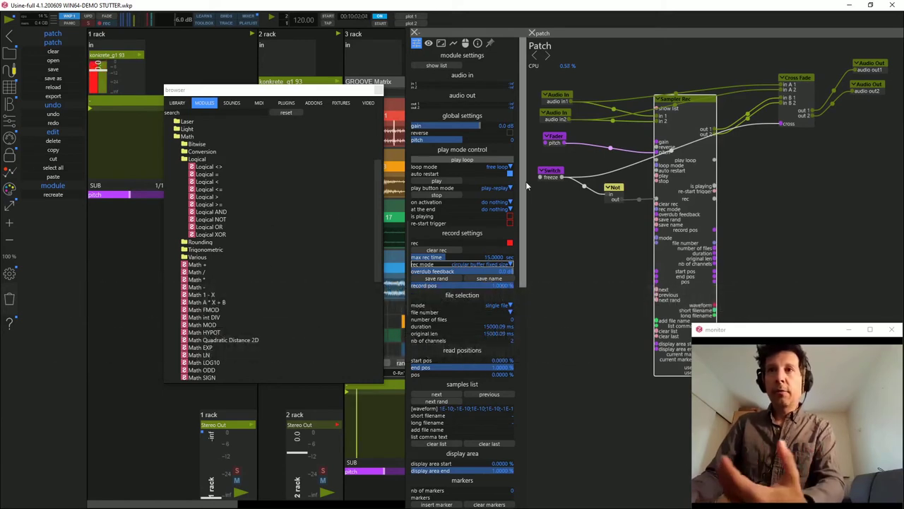
Expand the Sampler Rec module to show all its inlets and outlets, and reposition it beside the crossfade.
drag(754, 328, 785, 290)
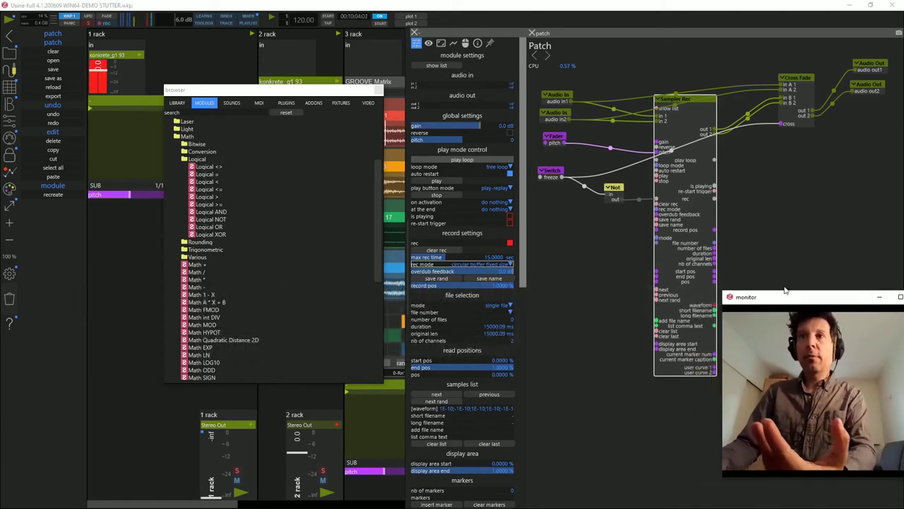
click(659, 104)
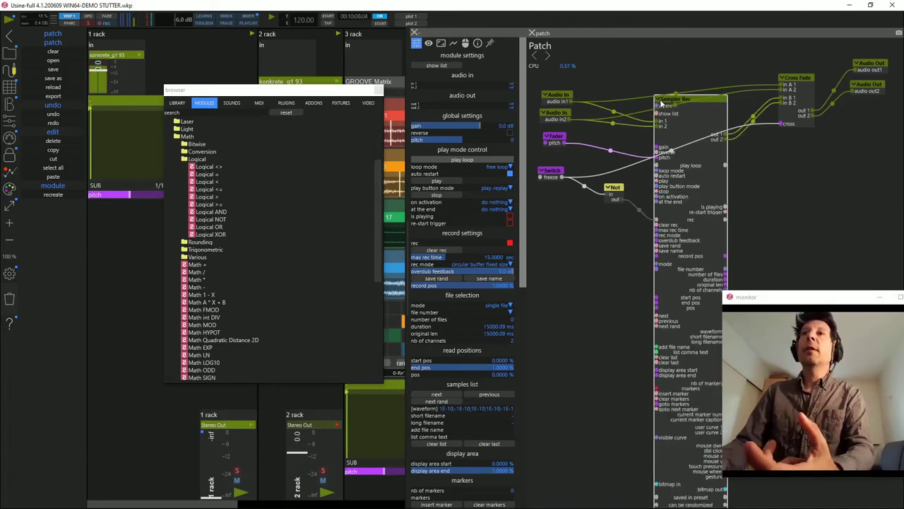
drag(695, 224, 690, 175)
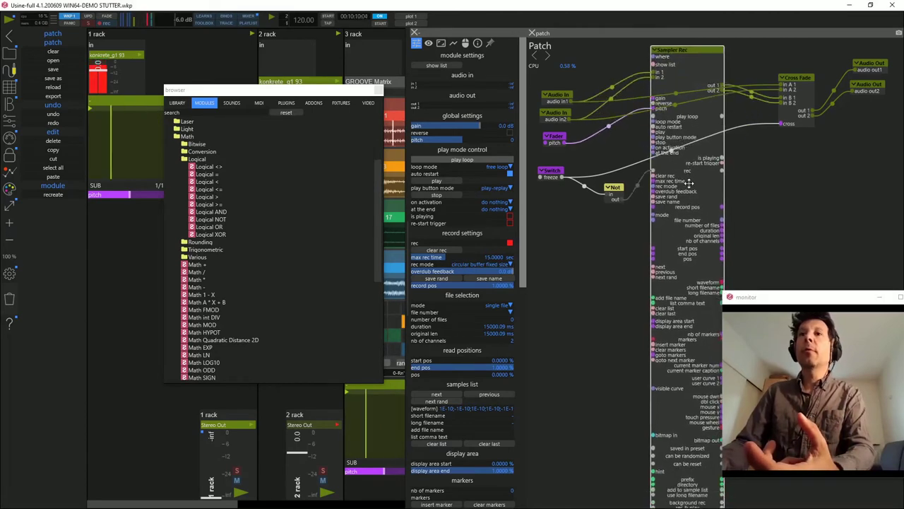
click(631, 265)
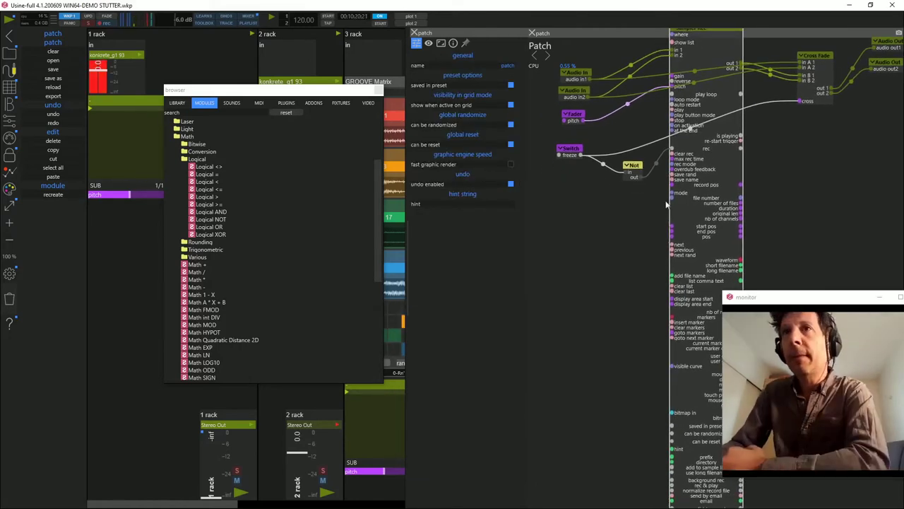
drag(679, 158, 707, 188)
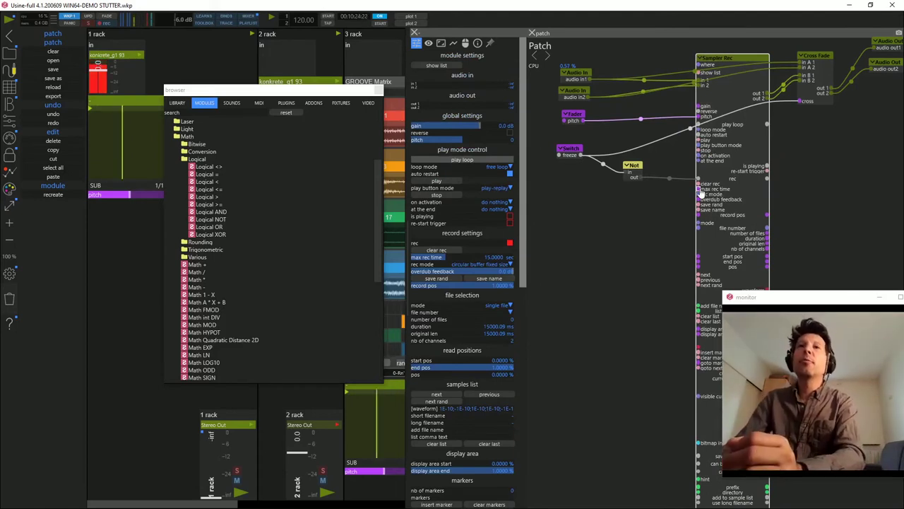
Set the sampler recorder's max rec time to 1 second.
double_click(497, 258)
text(15.0000)
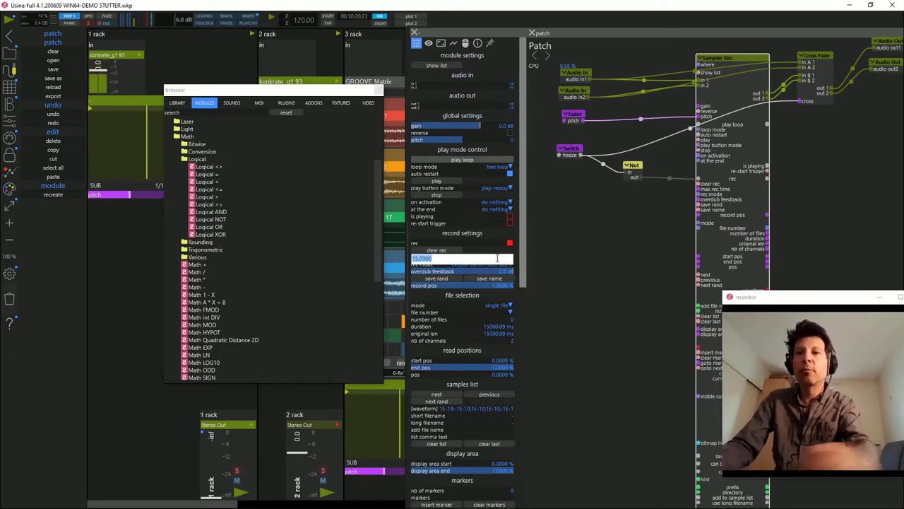
key(Return)
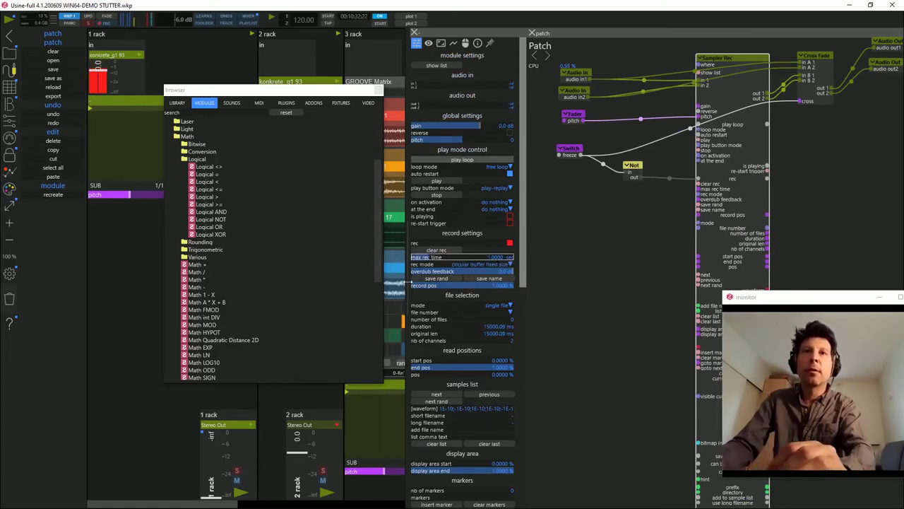
Collapse the first racks so rack 5 with the patch controls is in view, and close the module browser.
drag(406, 283, 476, 275)
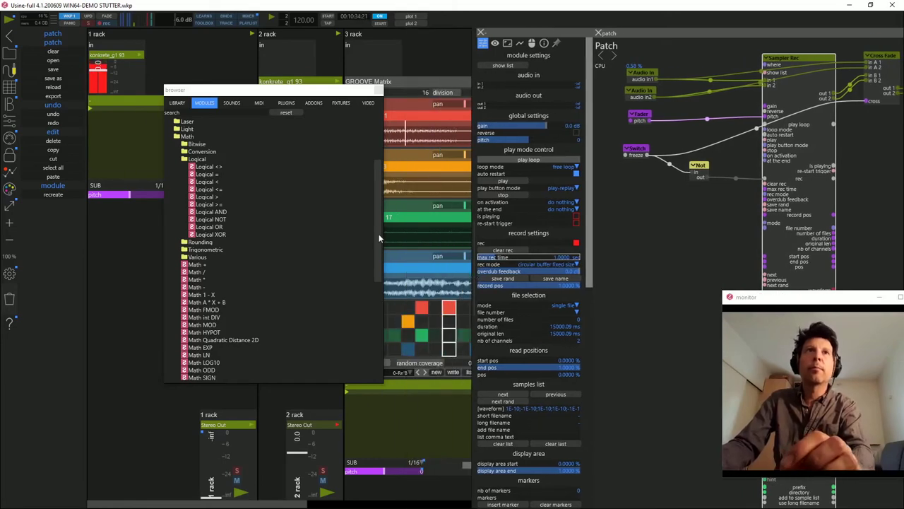
click(348, 33)
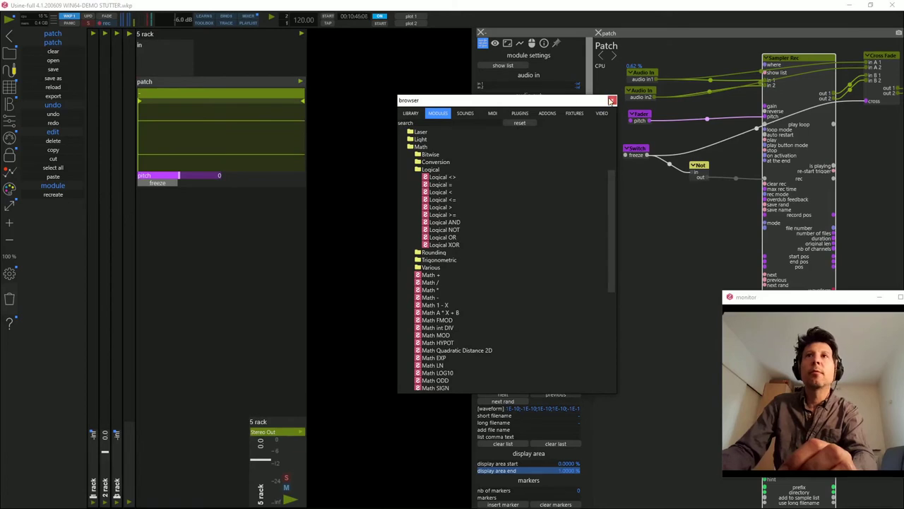
click(612, 101)
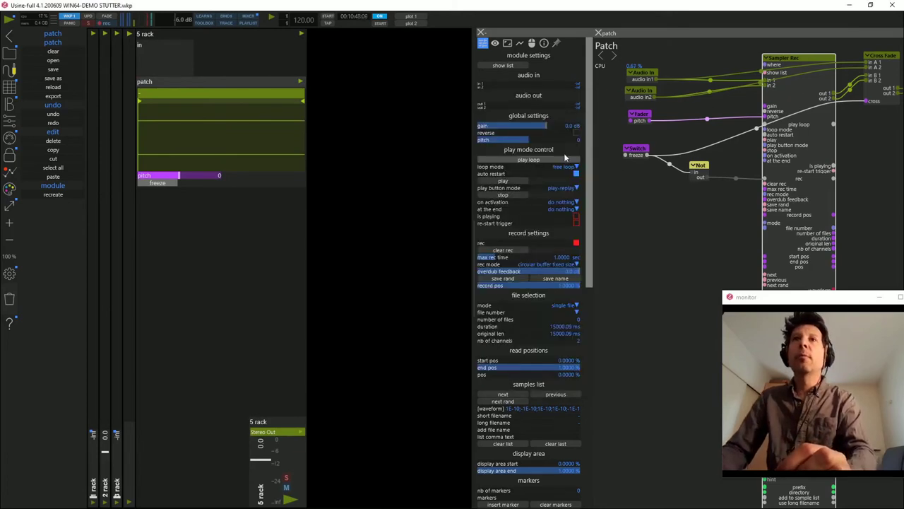
Shift the Sampler Rec module slightly and switch on its play loop.
drag(791, 168, 797, 167)
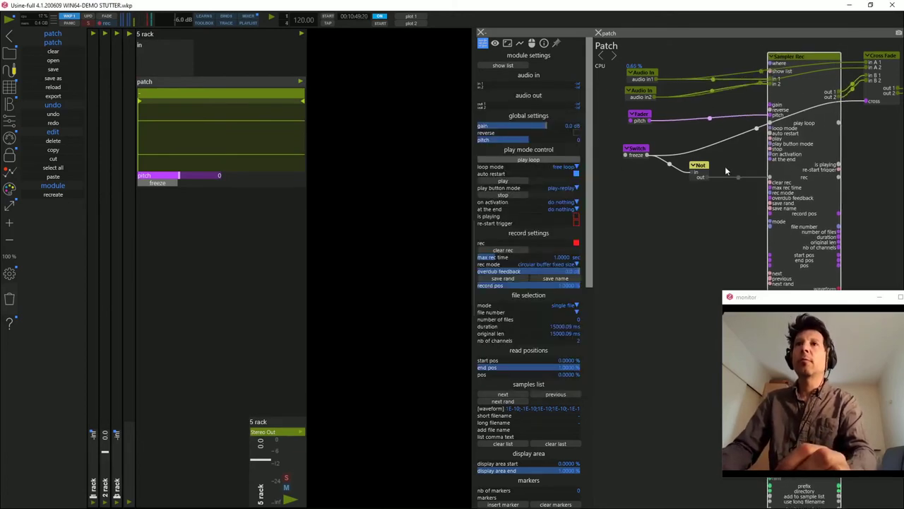
click(558, 160)
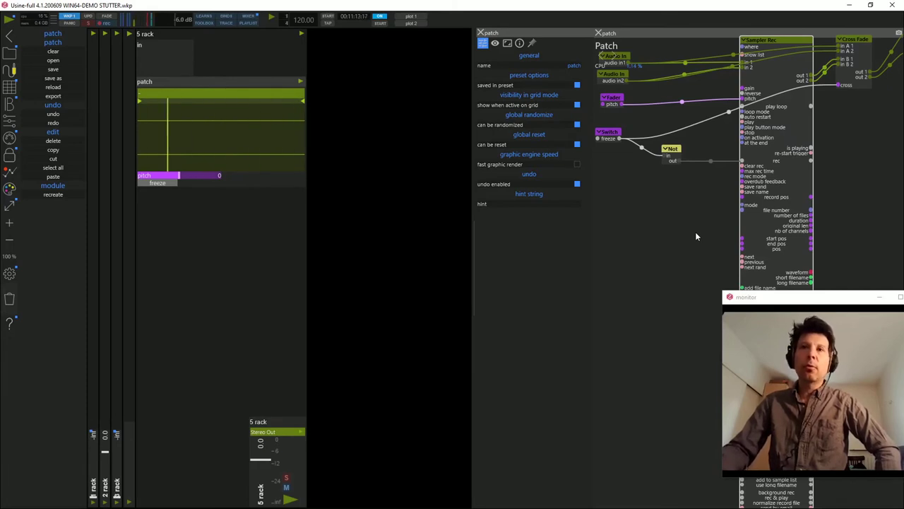
Find the Synchro Master module by searching for master, add it to the patch and place it below the freeze switch.
scroll(685, 219, left, 2)
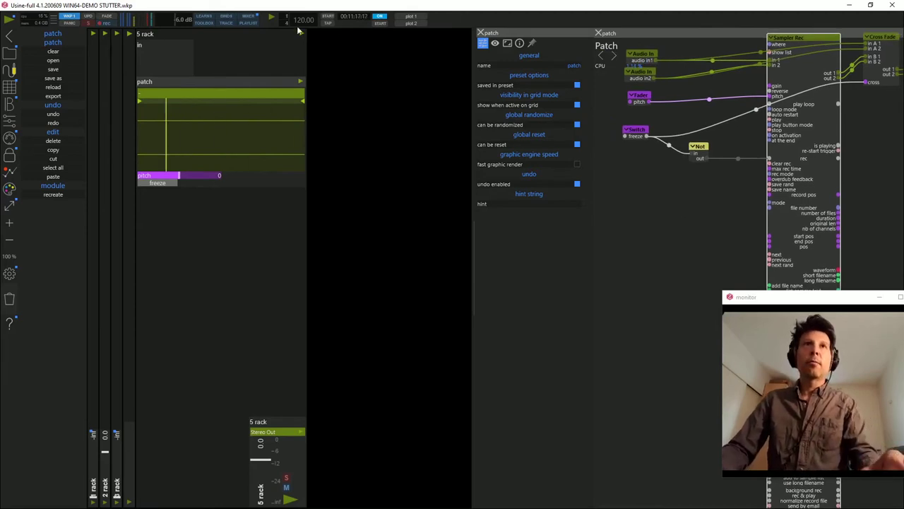
key(ctrl+b)
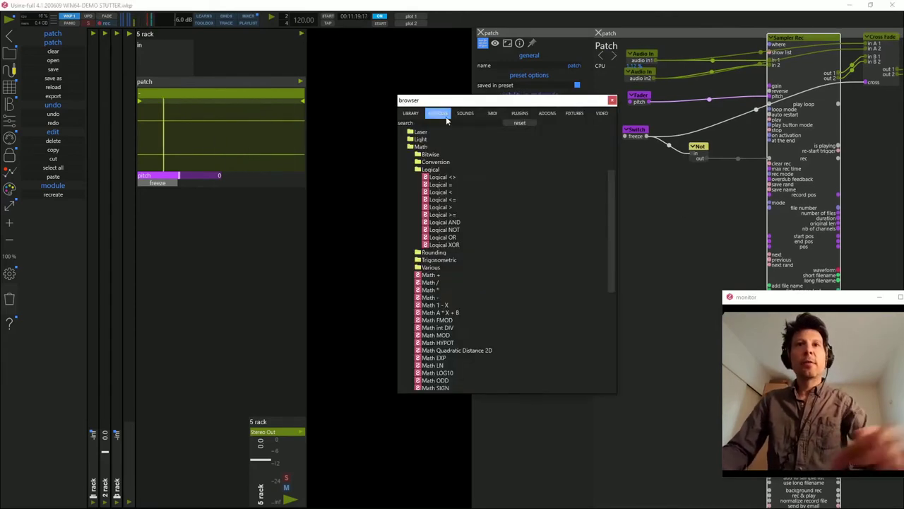
text(master)
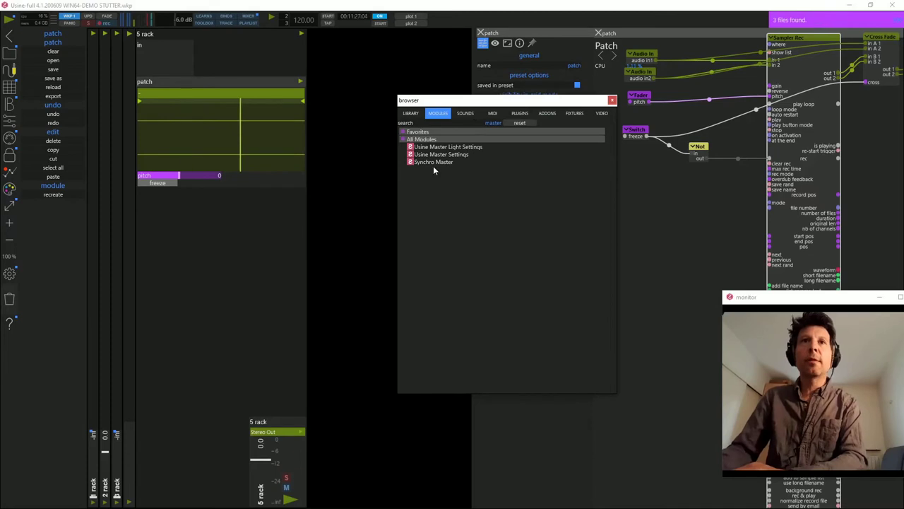
drag(426, 162, 629, 187)
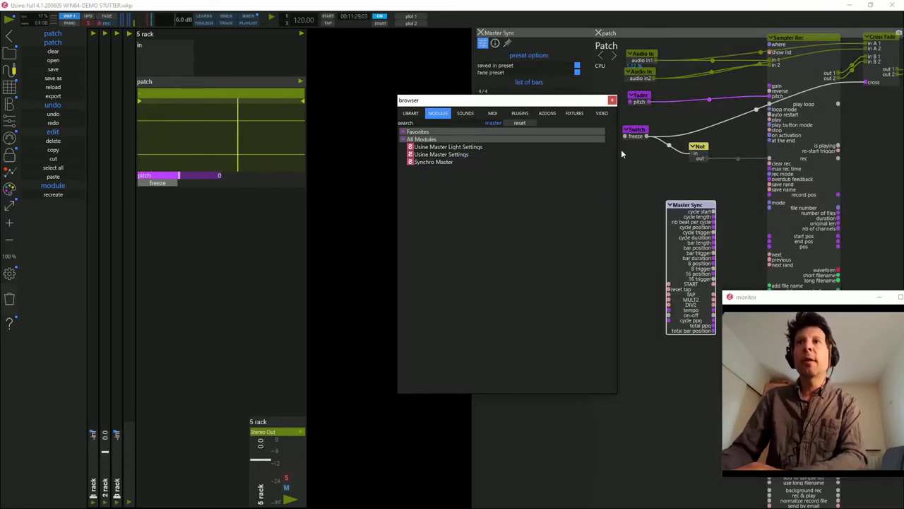
click(611, 99)
drag(687, 223, 636, 204)
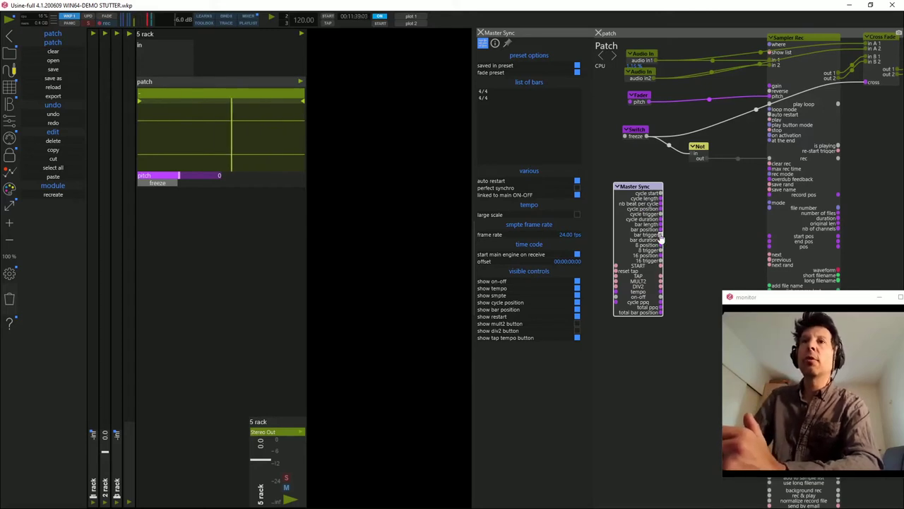
drag(664, 237, 653, 227)
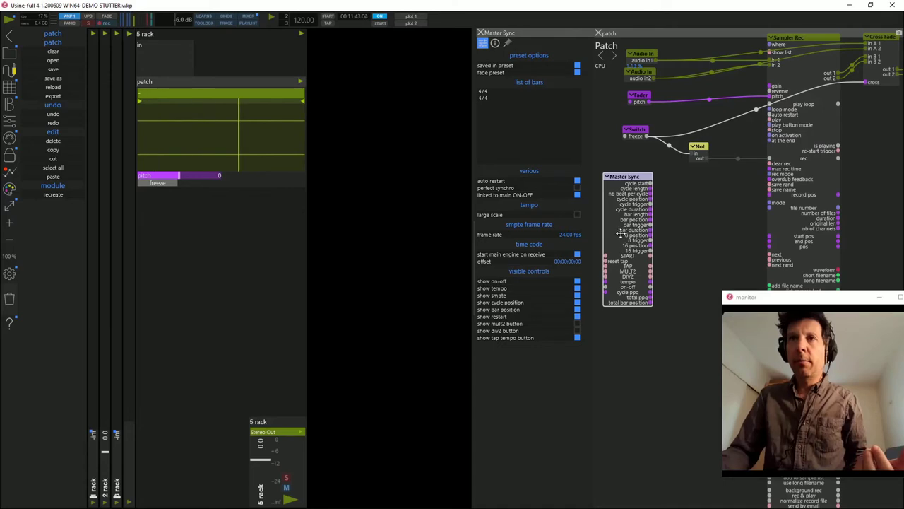
Find the Combobox module by searching for combo and add it between the Master Sync and Sampler Rec modules.
key(ctrl+b)
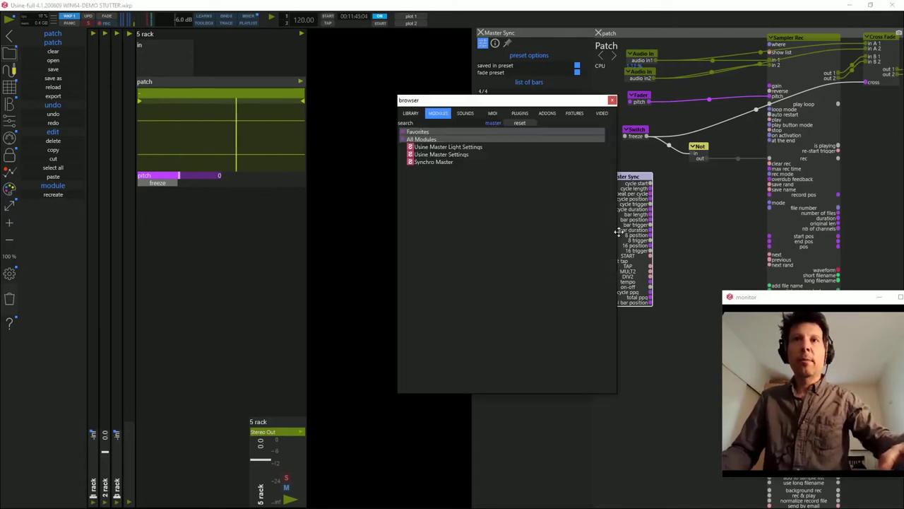
drag(542, 96, 444, 117)
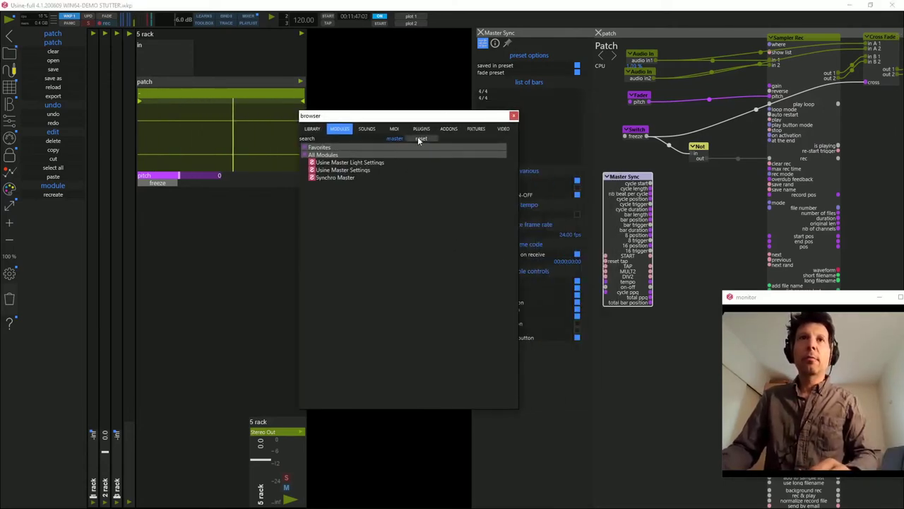
click(393, 138)
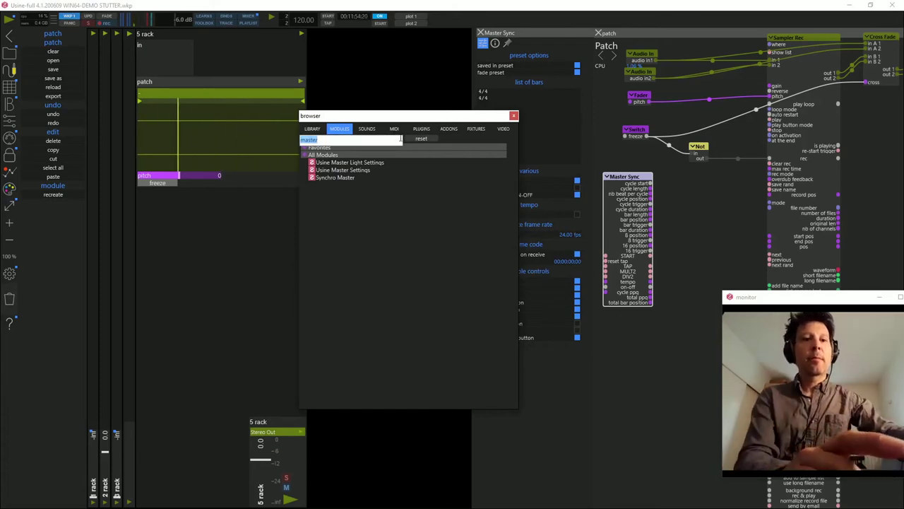
text(com)
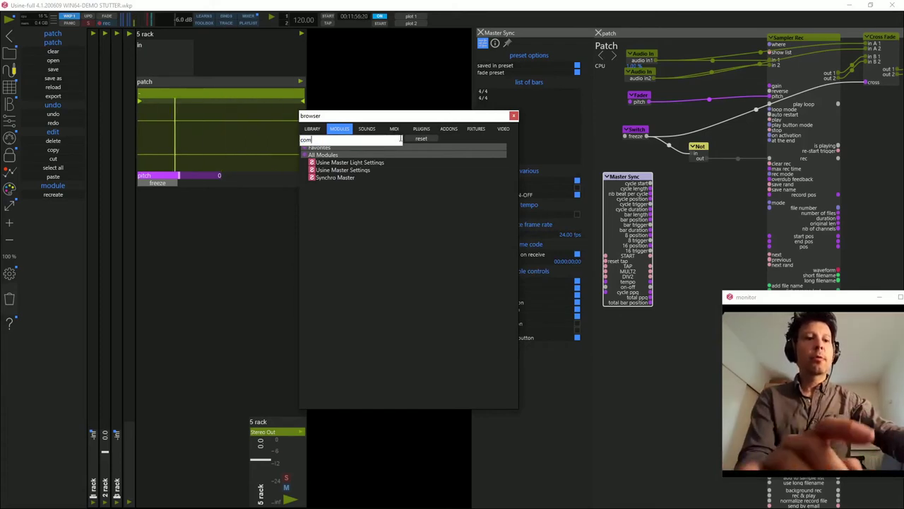
text(bo)
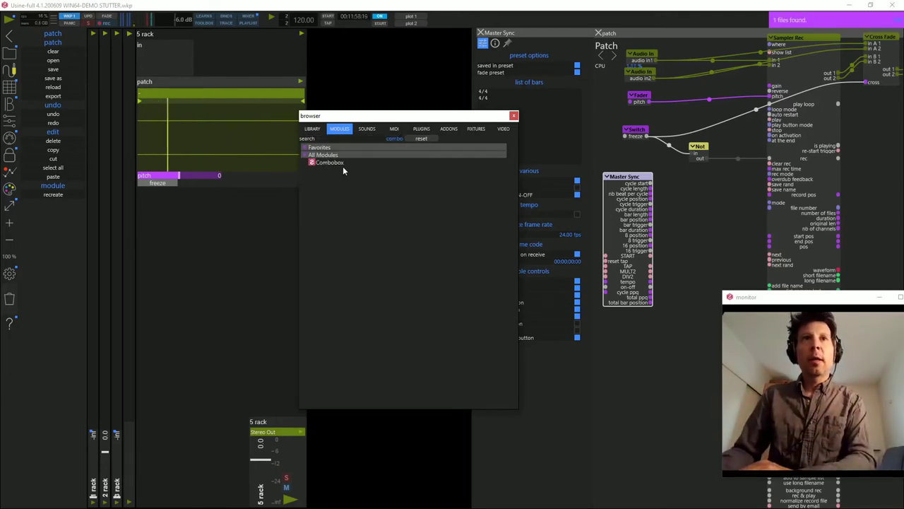
drag(328, 163, 703, 205)
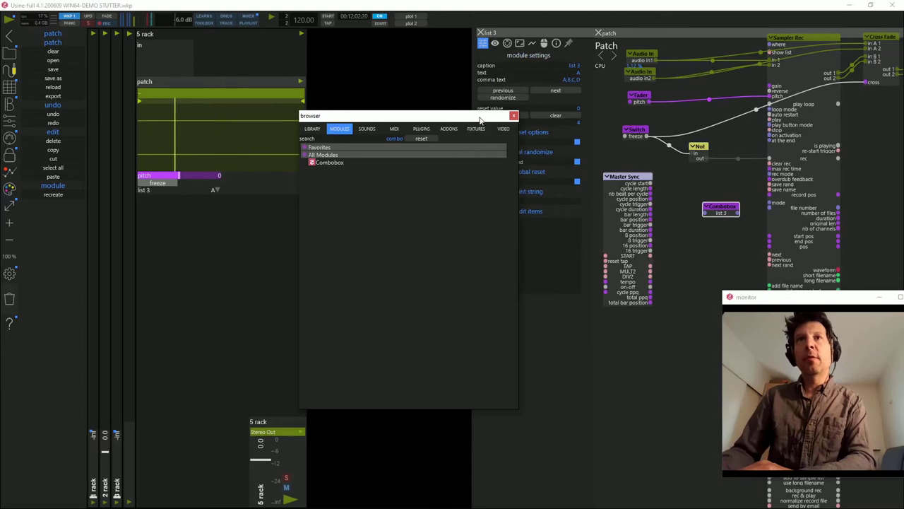
drag(482, 118, 442, 207)
click(188, 187)
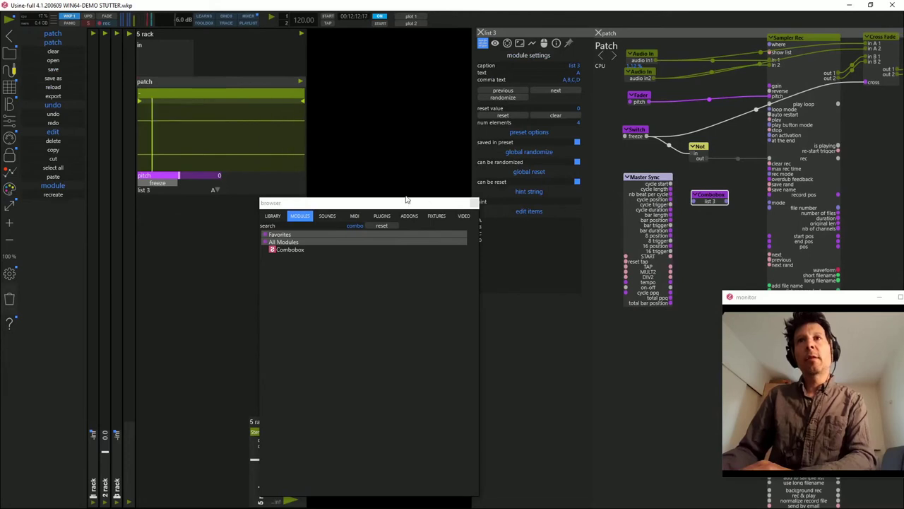
drag(429, 204, 367, 239)
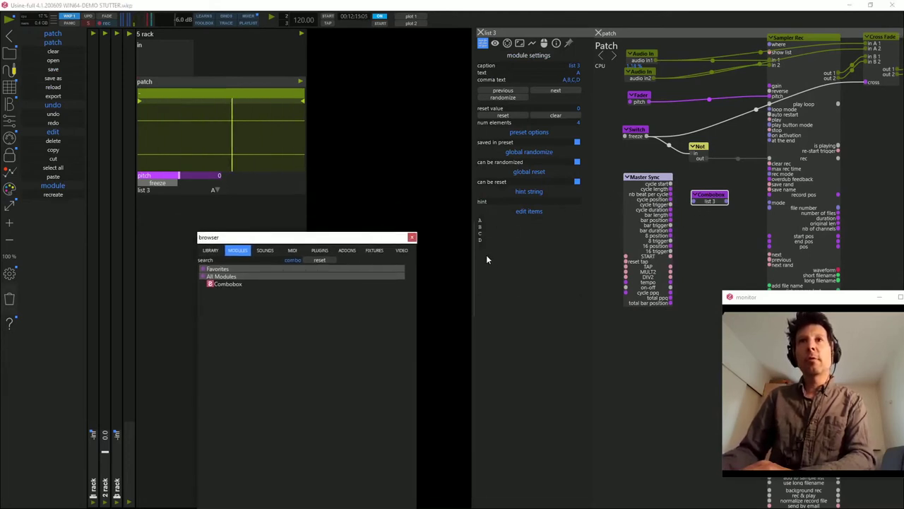
Set the combobox's caption to durée.
click(543, 66)
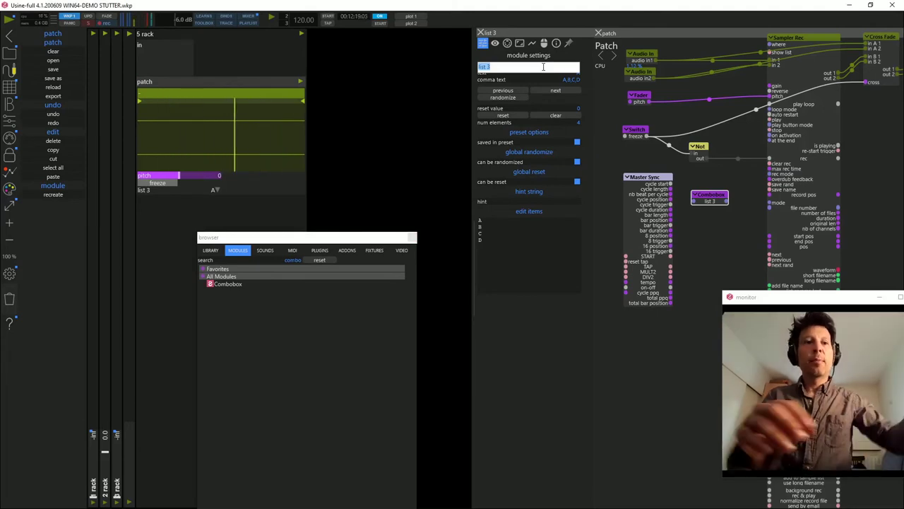
text(durée)
key(Return)
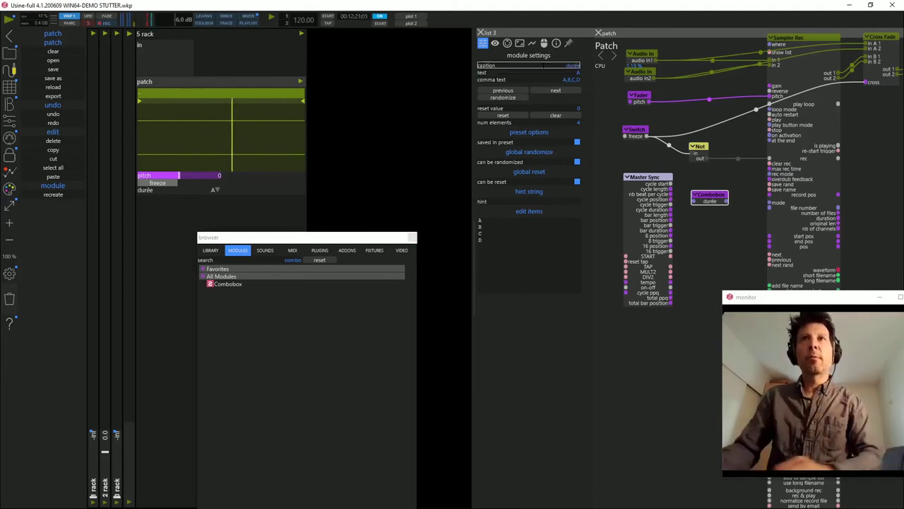
Try out the durée list in the patch's rack display by choosing item C and then item D.
click(487, 245)
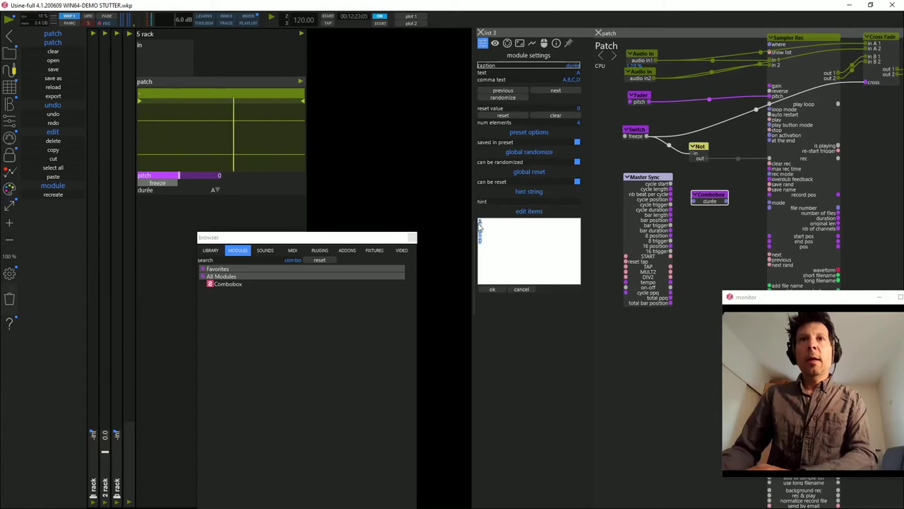
key(ctrl+a)
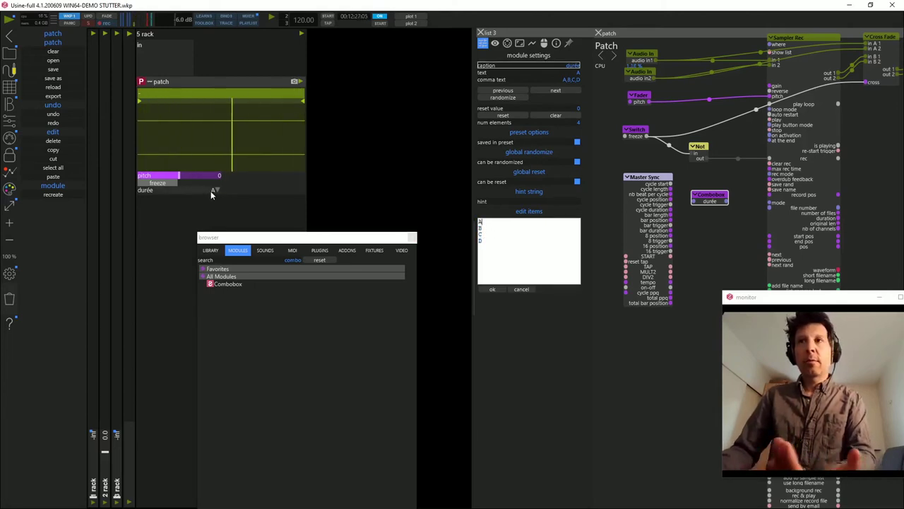
click(211, 191)
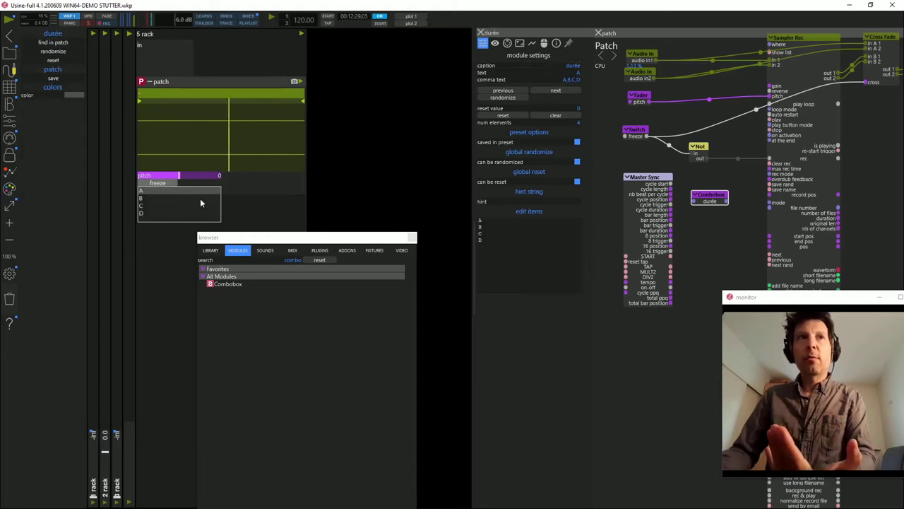
click(202, 204)
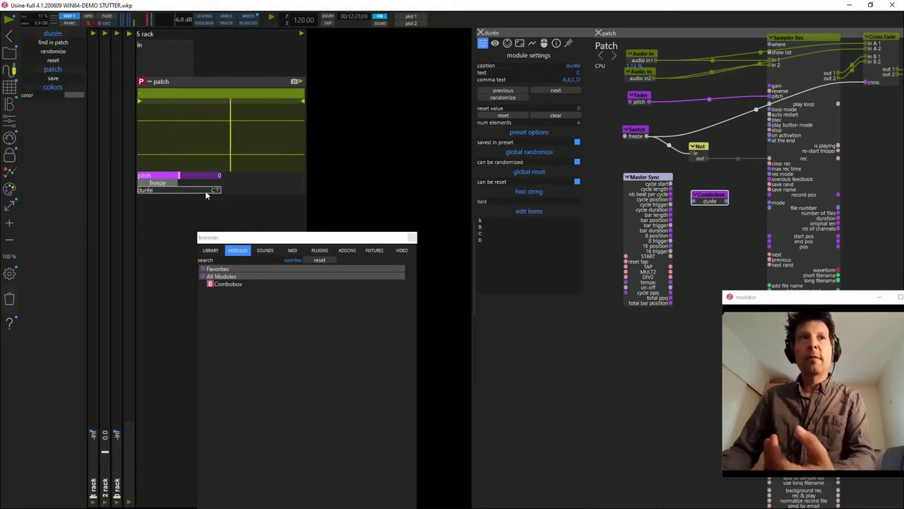
click(205, 191)
click(201, 212)
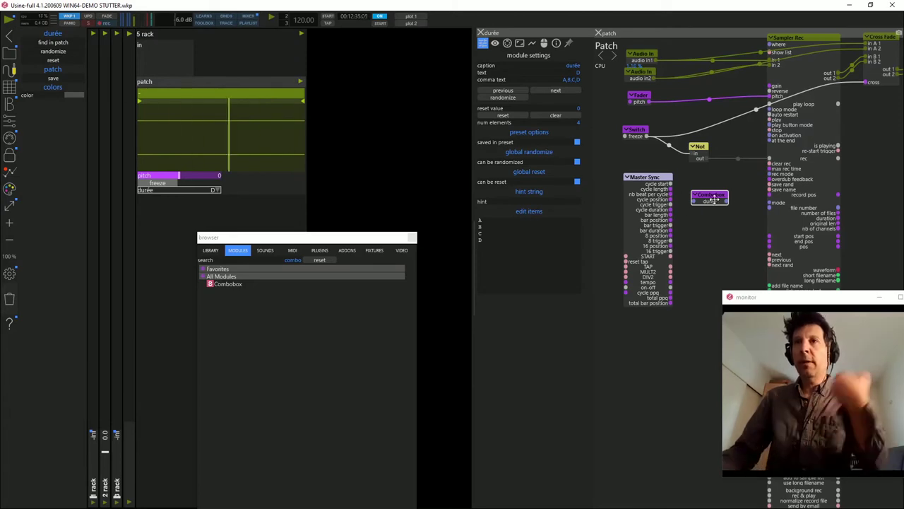
Replace the durée combobox's items with bar, beat, 1/8, 1/12, 1/16, 1/24, 1/32, 1/48 and 1/64, and shift the module slightly down.
click(489, 243)
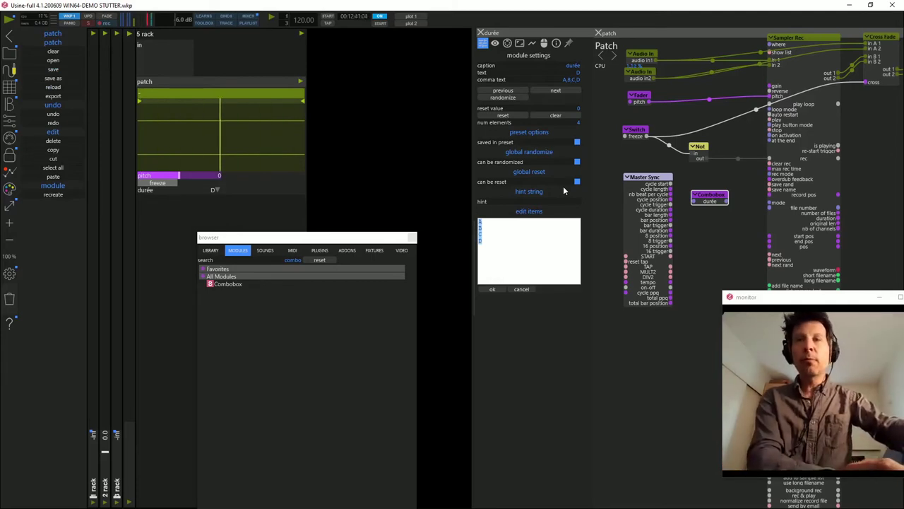
text(Bar)
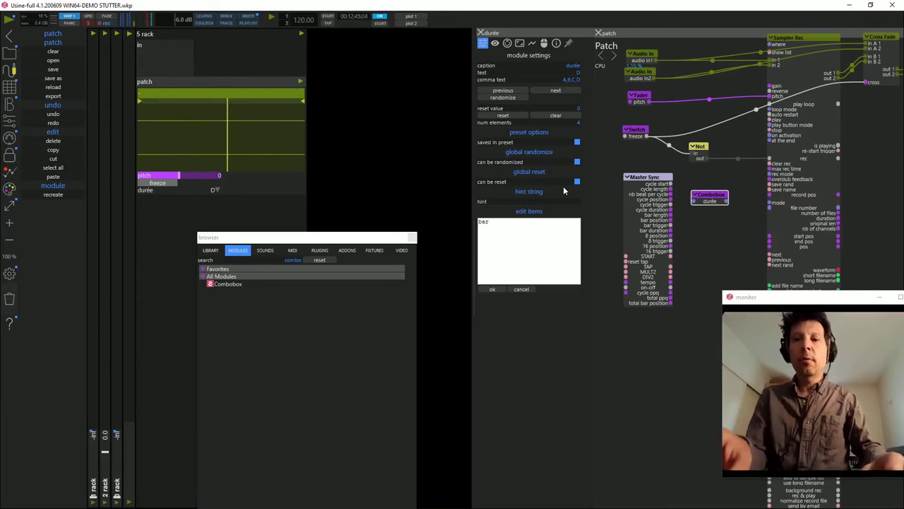
key(Return)
text(beat)
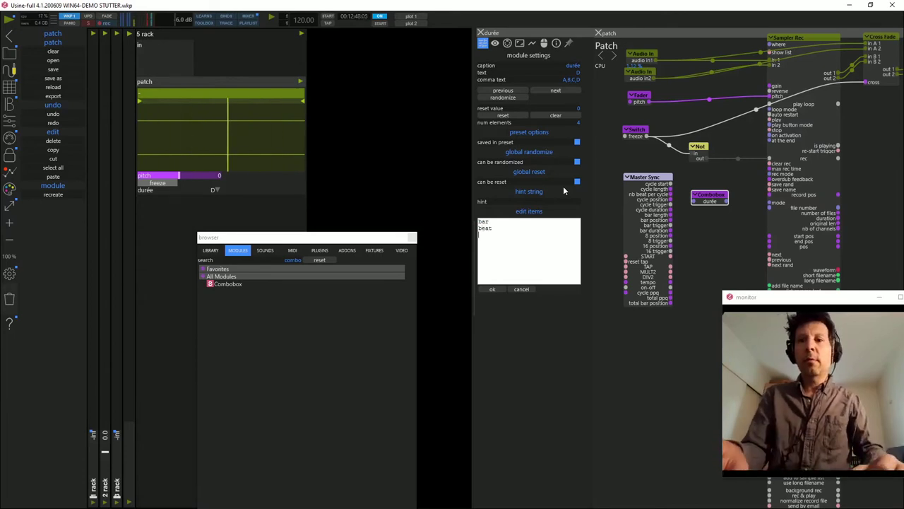
key(Return)
text(1/8)
key(Return)
text(1/12)
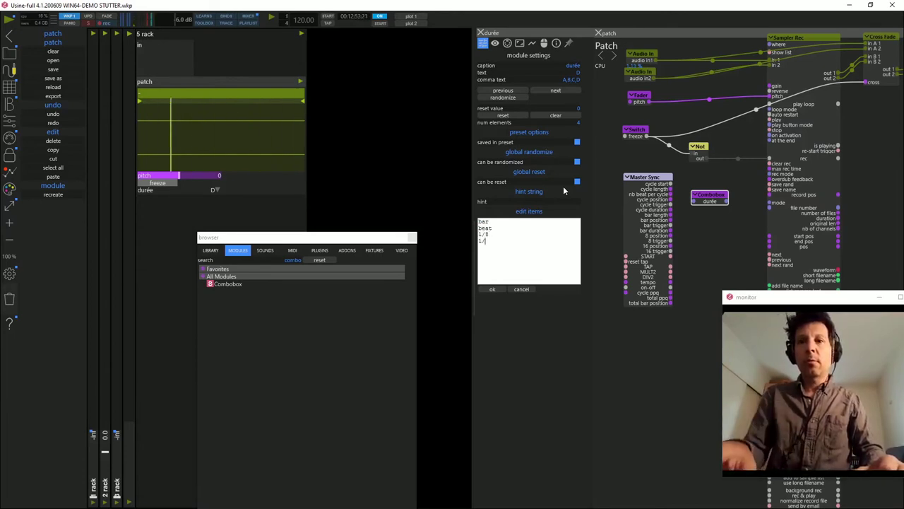
key(Return)
text(1/16)
key(Return)
text(1/24)
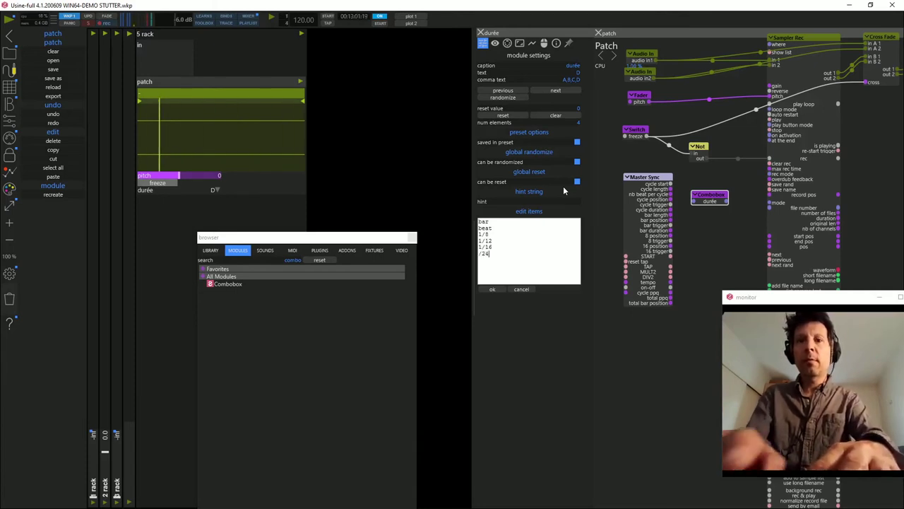
key(Return)
text(1/32)
key(Return)
text(1/48)
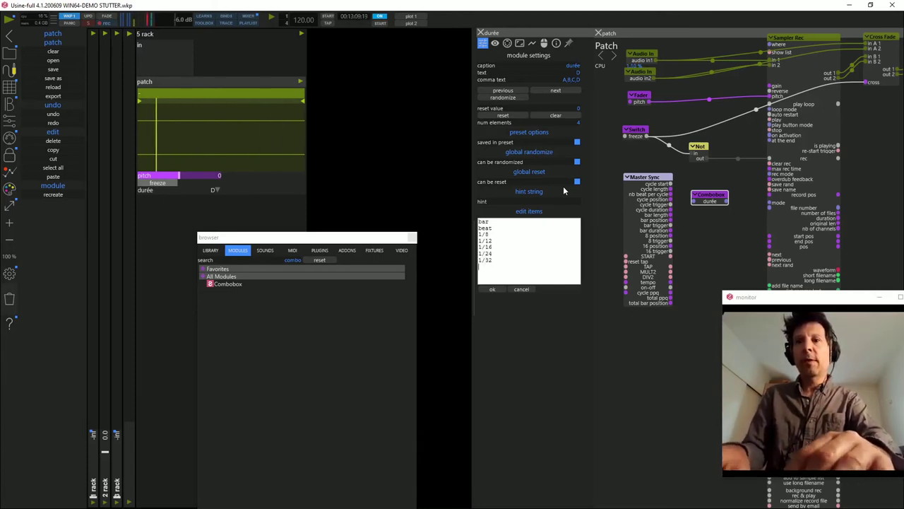
key(Return)
text(1/64)
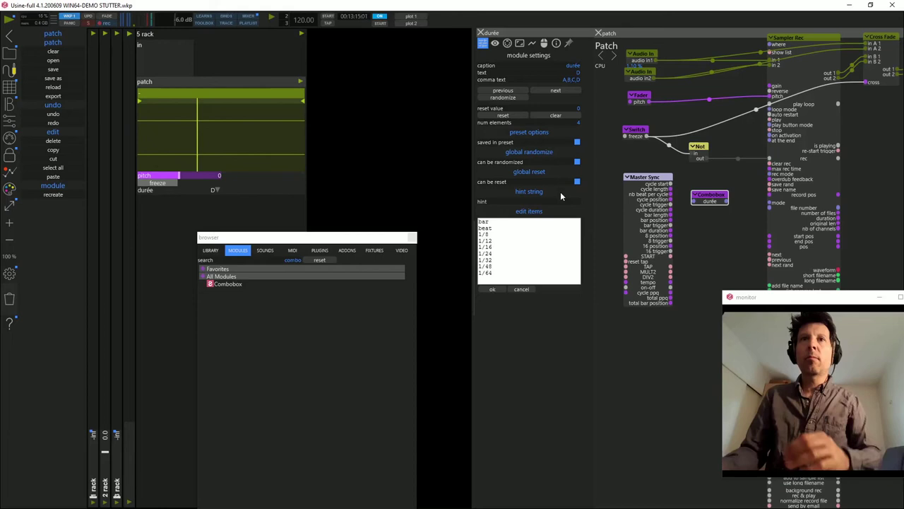
click(491, 289)
drag(711, 200, 713, 223)
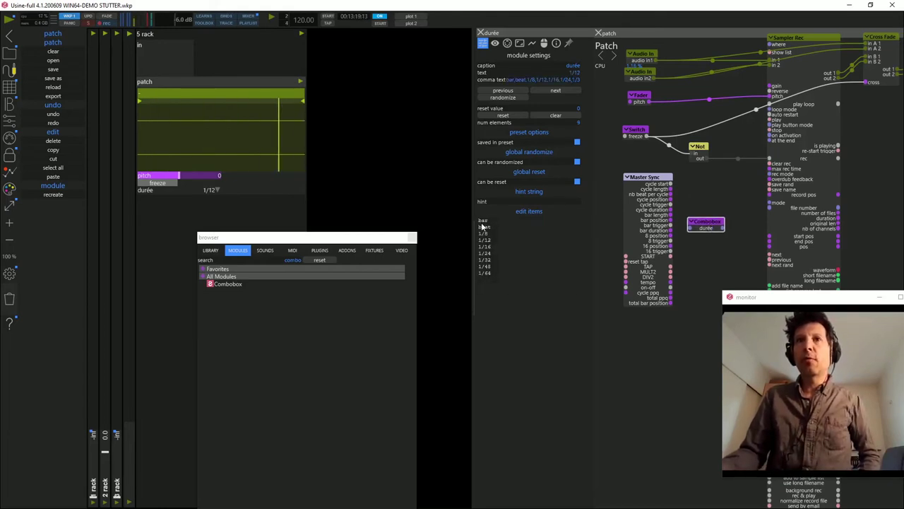
Try out the durée list in the rack display by choosing bar, beat and 1/8.
click(205, 189)
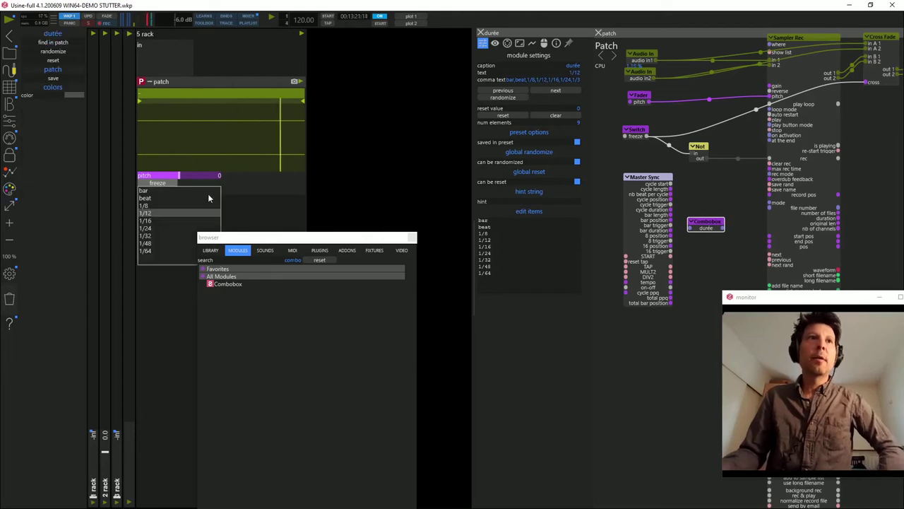
click(203, 191)
click(205, 190)
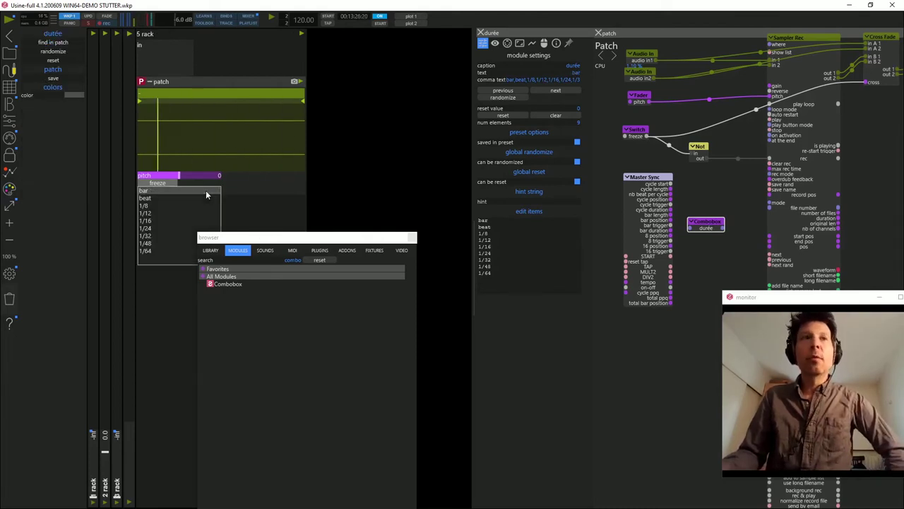
click(193, 198)
click(201, 188)
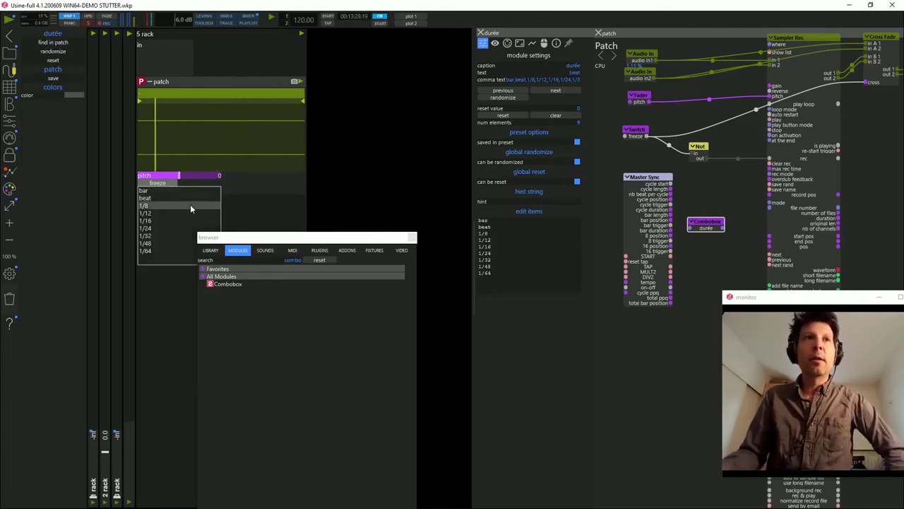
click(190, 204)
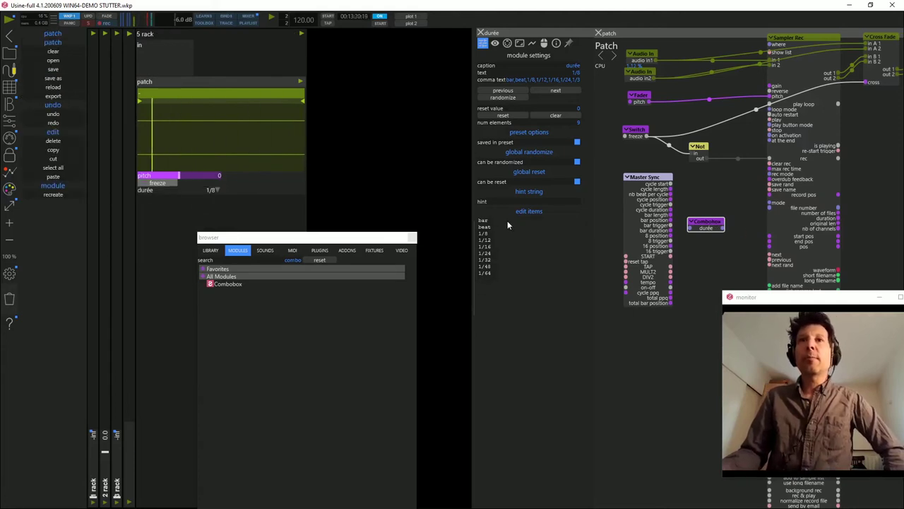
Append numeric values to the durée items in the form bar = 1: 1, 4, 8, 12, 16, 24, 32, 48 and 64 in order.
click(507, 225)
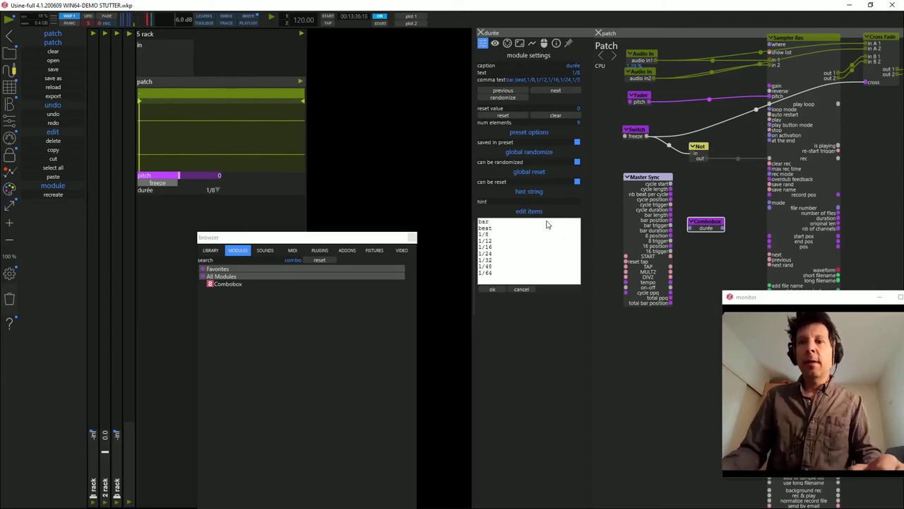
text(+)
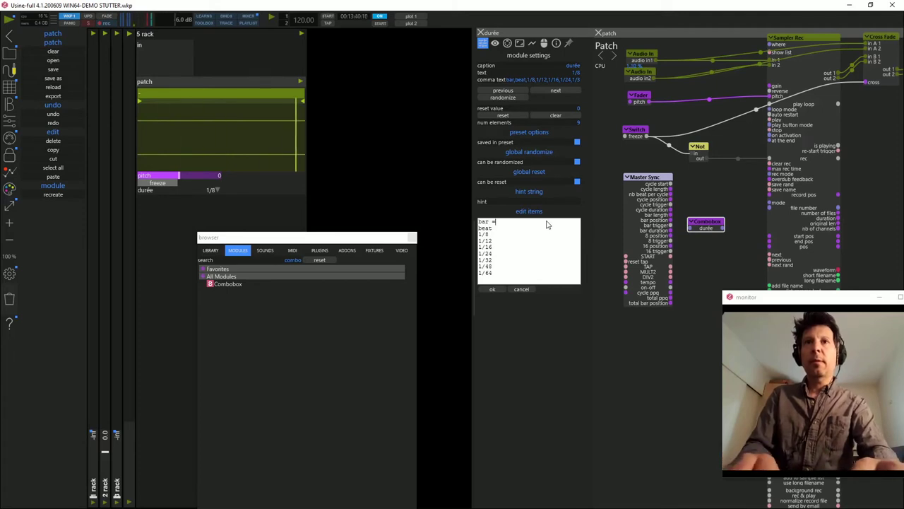
text( 1)
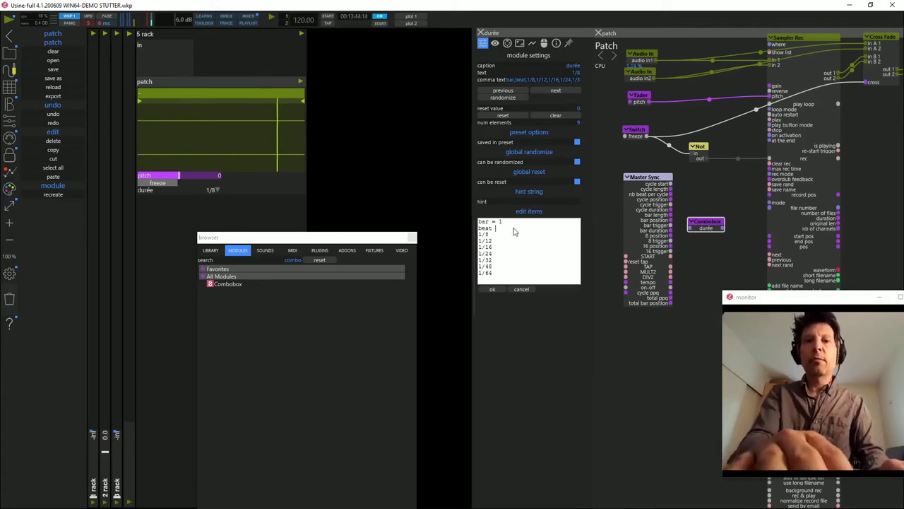
text( = 4)
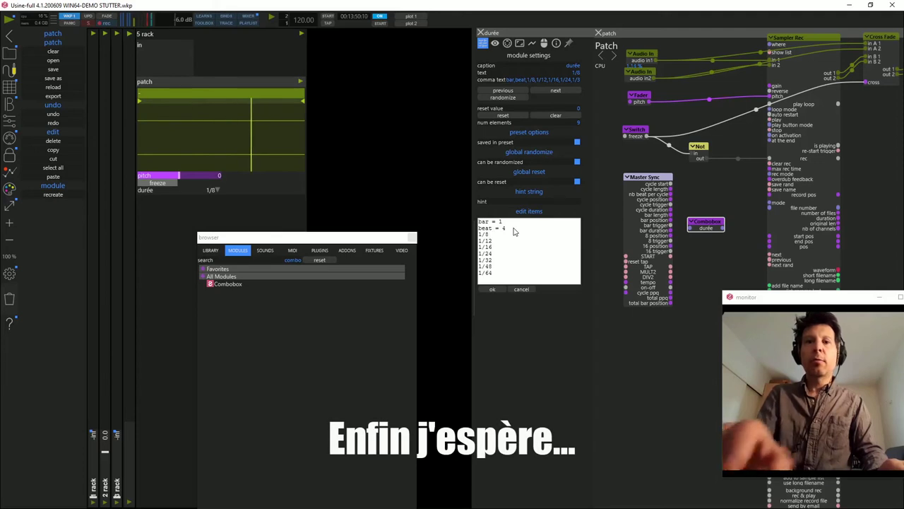
text(= 8)
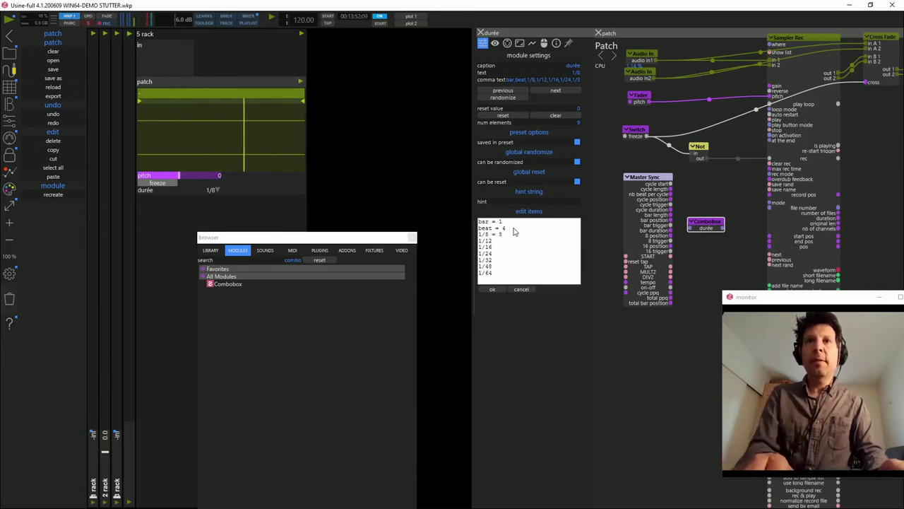
key(Down)
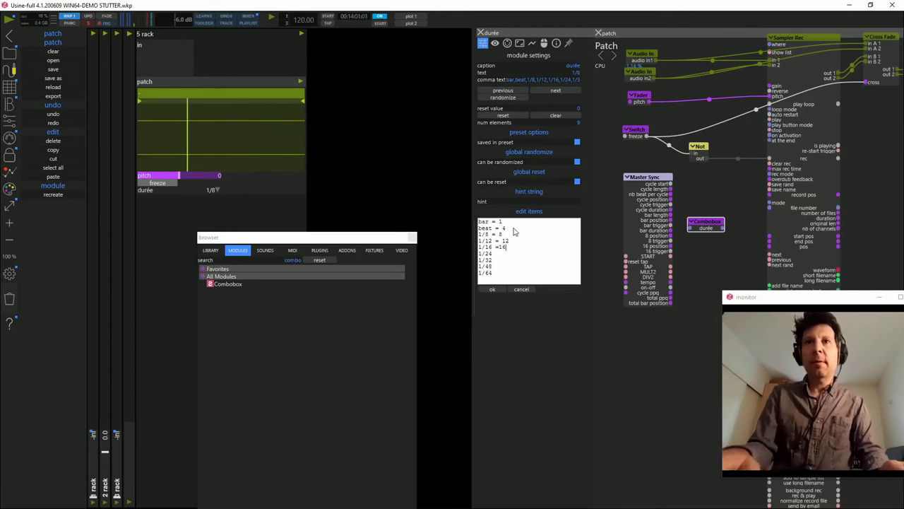
text(24)
key(Down)
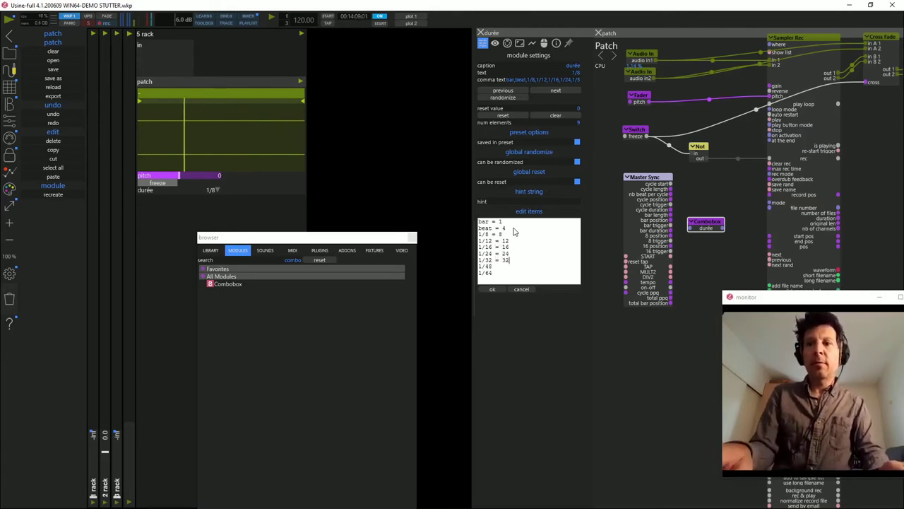
text(48 1/64 )
text(= 64)
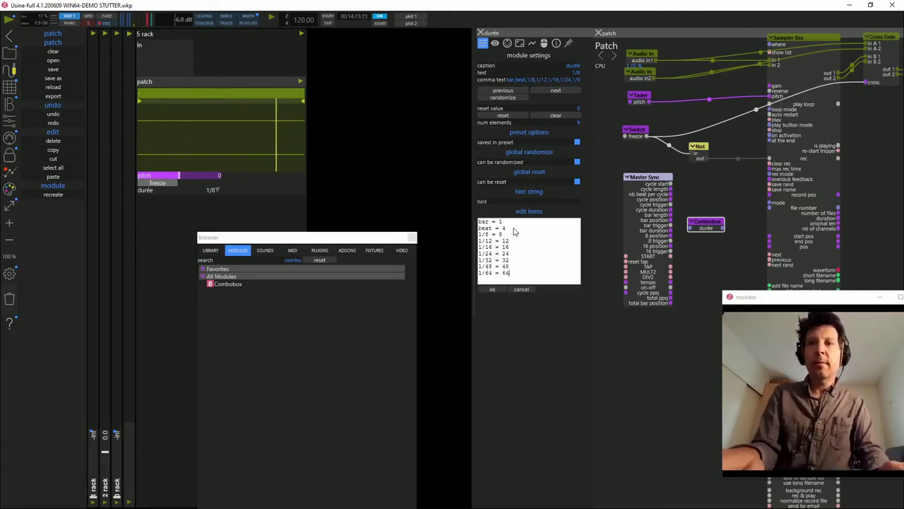
click(495, 288)
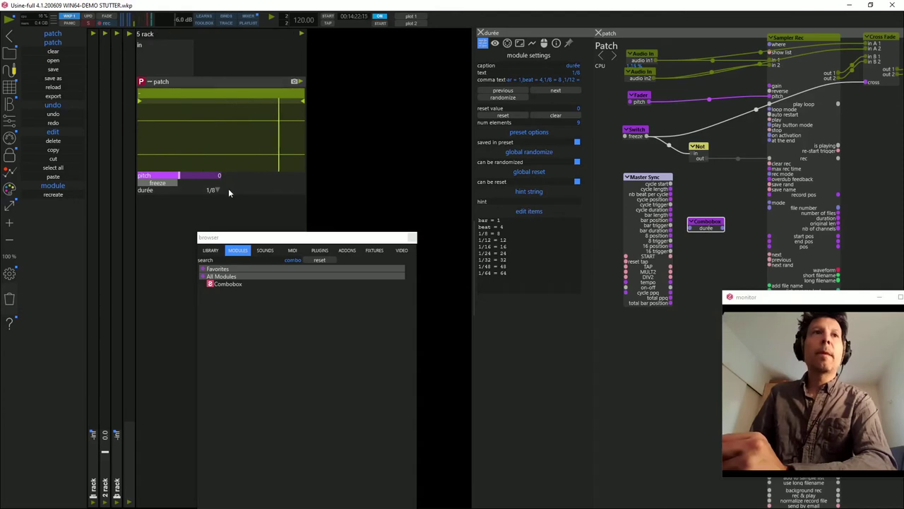
Choose 1/16 in the durée list and try connecting the combobox's output directly to Sampler Rec's max rec time input.
click(206, 187)
click(155, 220)
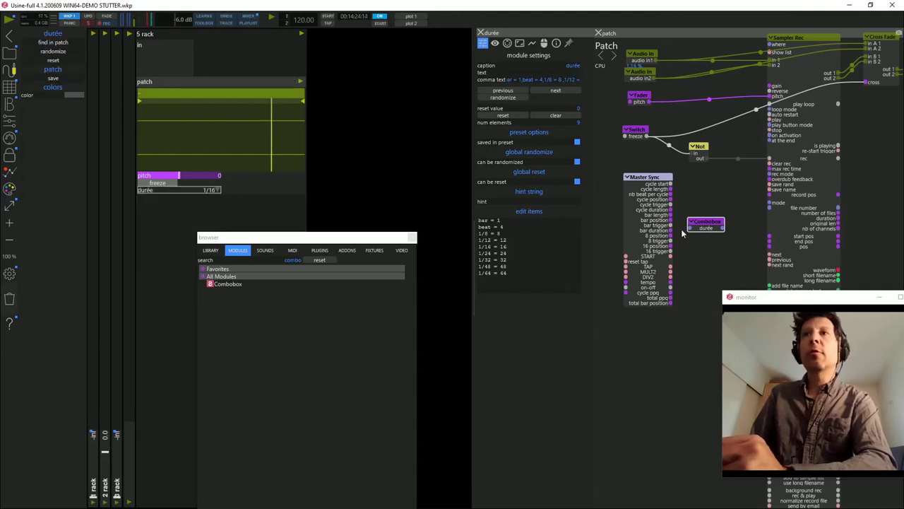
drag(721, 228, 768, 170)
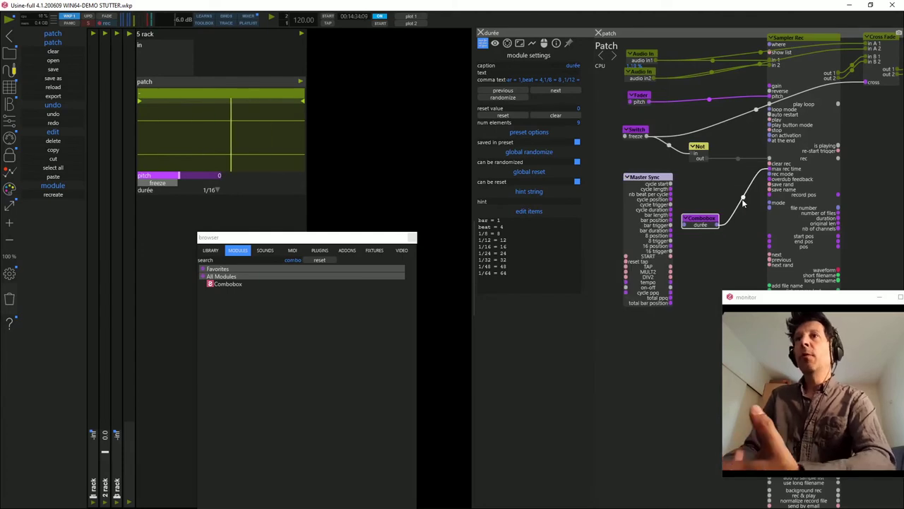
click(738, 196)
key(Delete)
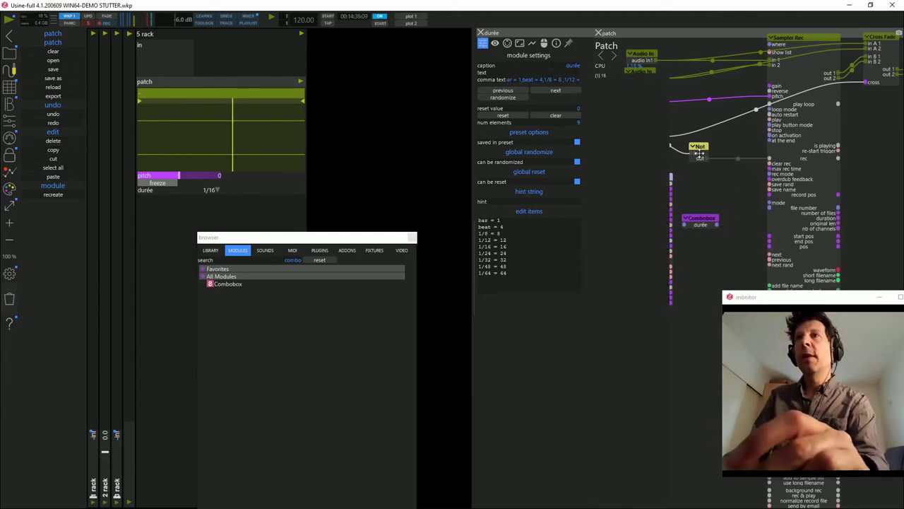
Add a Math / module beside the Master Sync module and connect the bar duration output to its A input.
drag(673, 189, 661, 176)
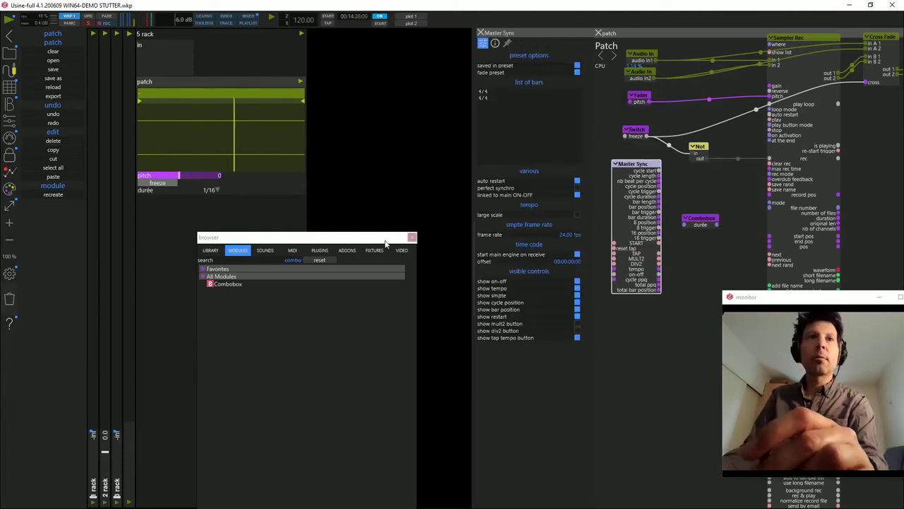
click(318, 260)
click(218, 382)
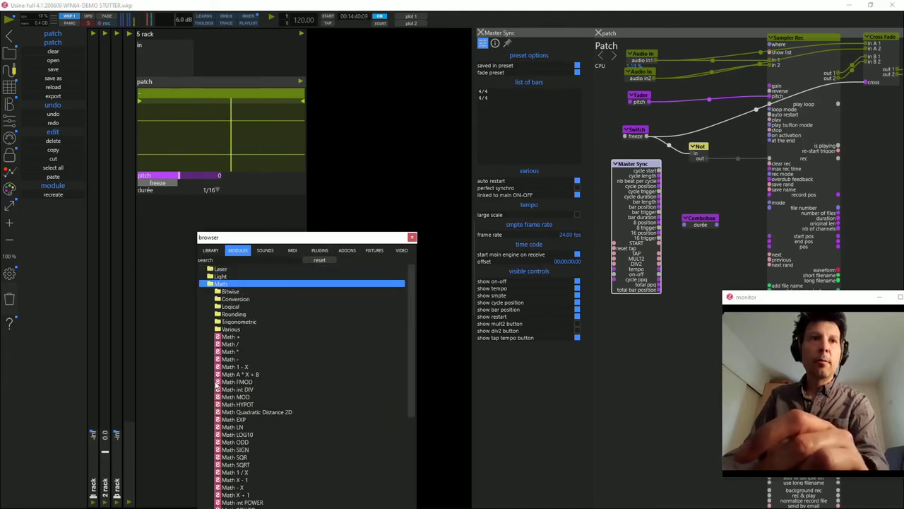
drag(233, 346, 697, 192)
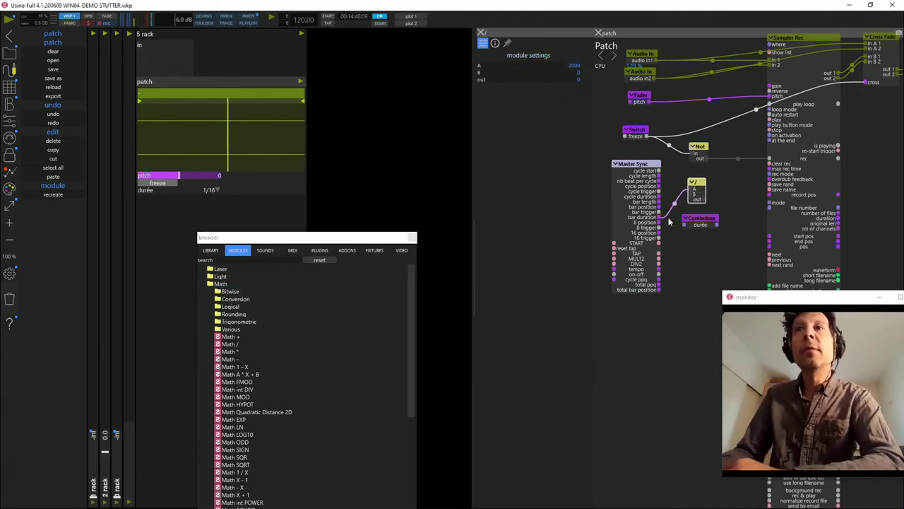
Connect the durée combobox's output to the division module's B input and space the two modules apart.
click(699, 219)
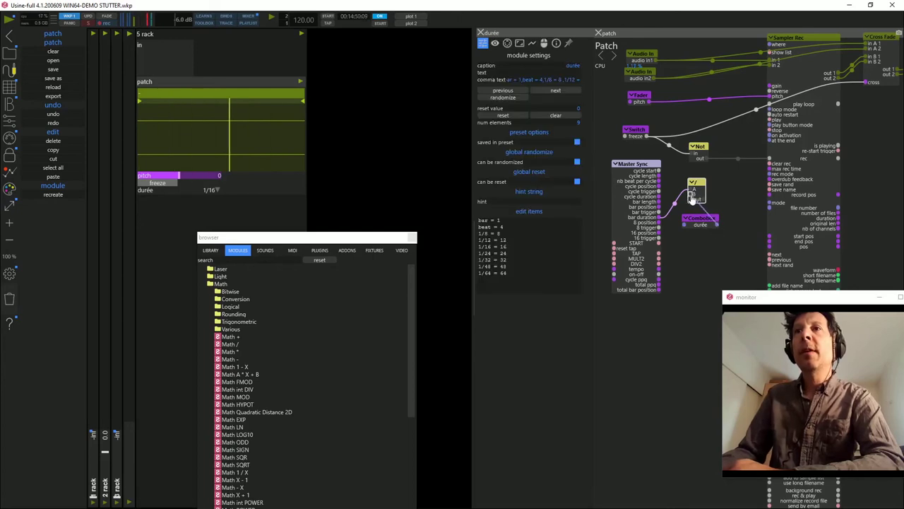
drag(691, 197, 710, 183)
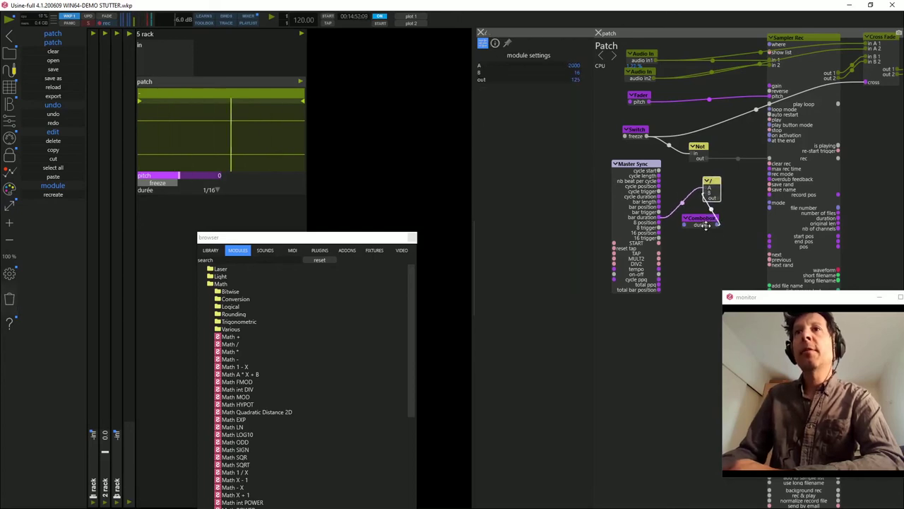
drag(701, 219, 687, 230)
click(712, 188)
drag(714, 189, 720, 193)
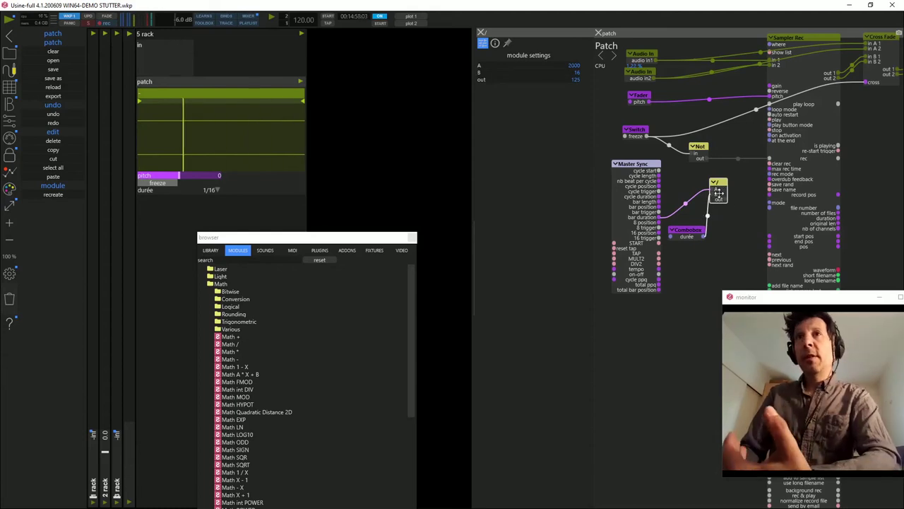
Add a second Math / module dividing the first one's output by 1000 and connect it to Sampler Rec's max rec time input.
drag(797, 176, 805, 177)
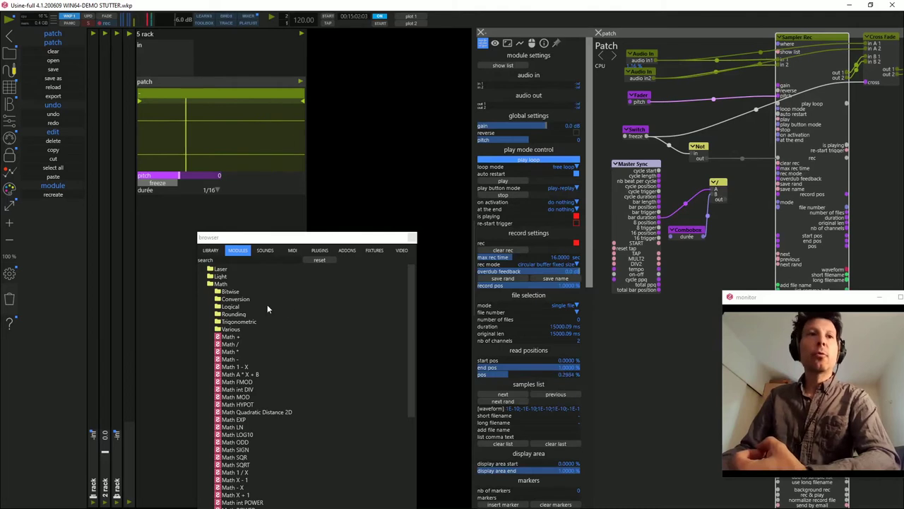
drag(230, 344, 747, 198)
double_click(577, 74)
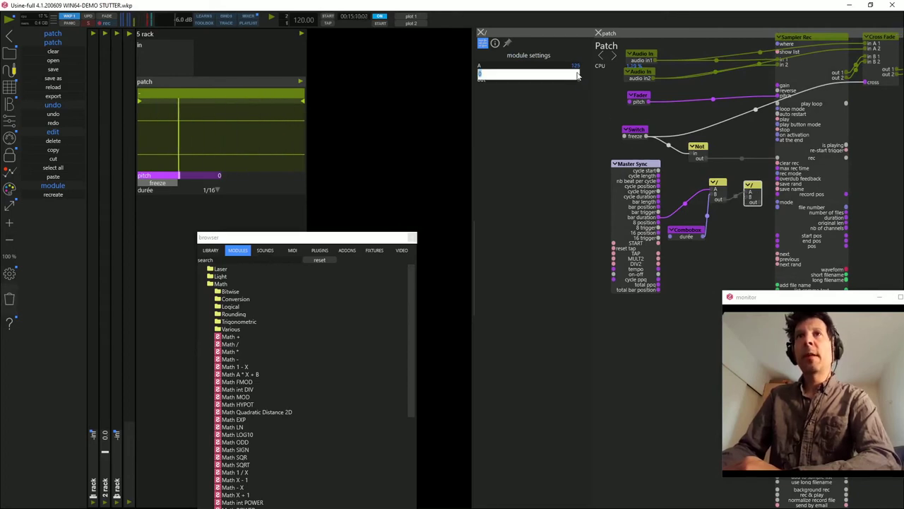
text(1000)
key(Return)
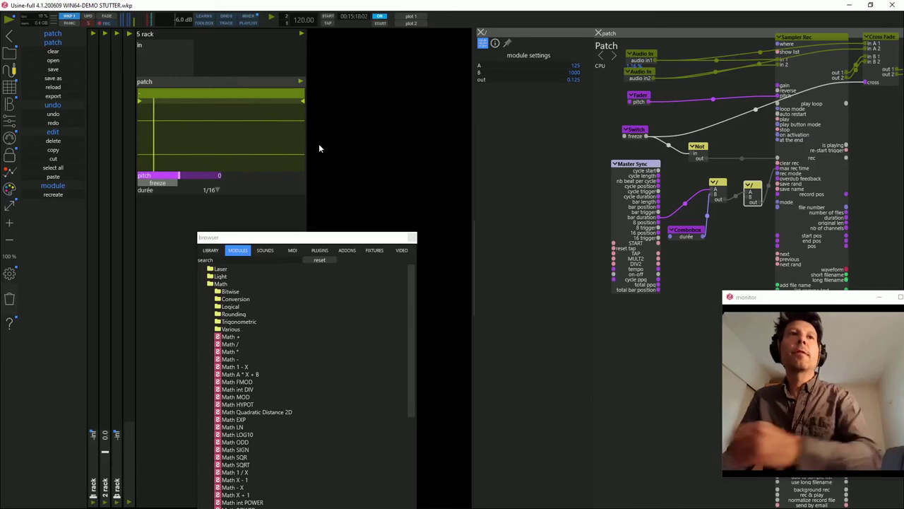
Set the durée list to bar in the patch's rack display.
click(195, 191)
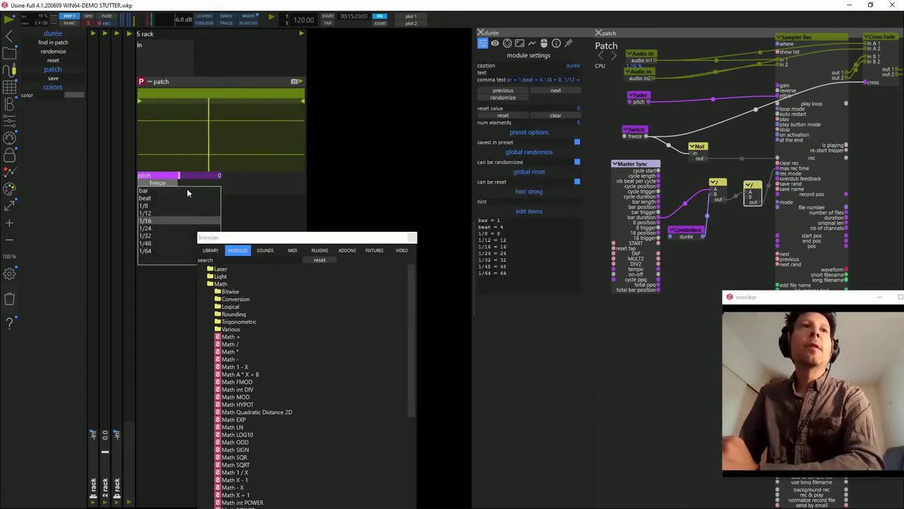
click(187, 191)
click(172, 198)
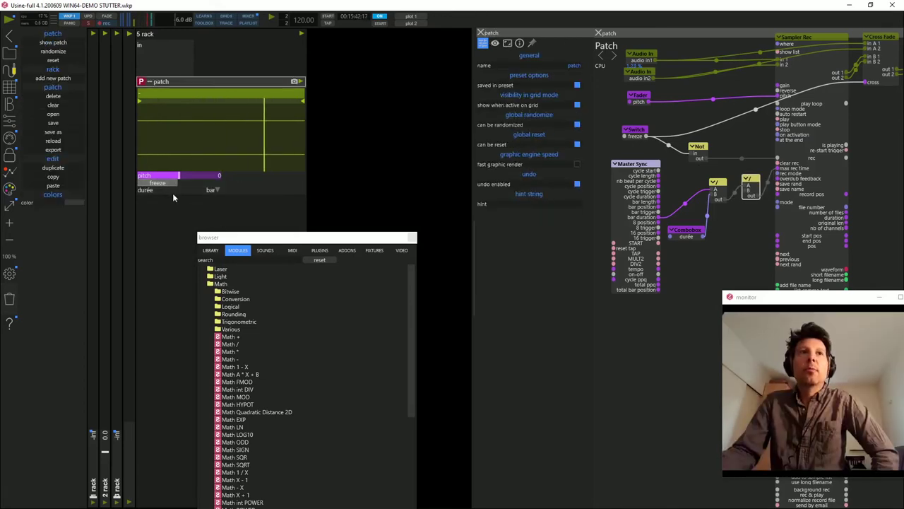
Test the durée list in the patch's rack display with 1/8 and beat, and return it to bar.
click(168, 190)
click(144, 219)
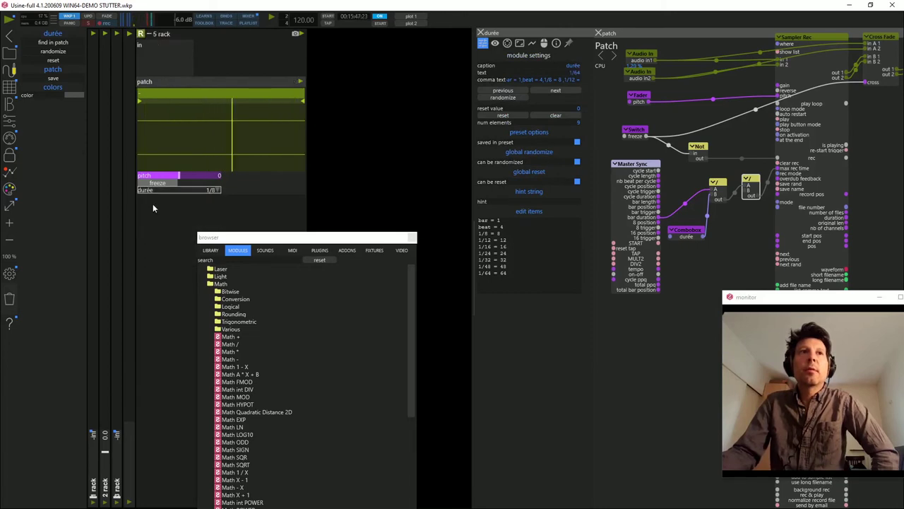
click(160, 190)
click(156, 194)
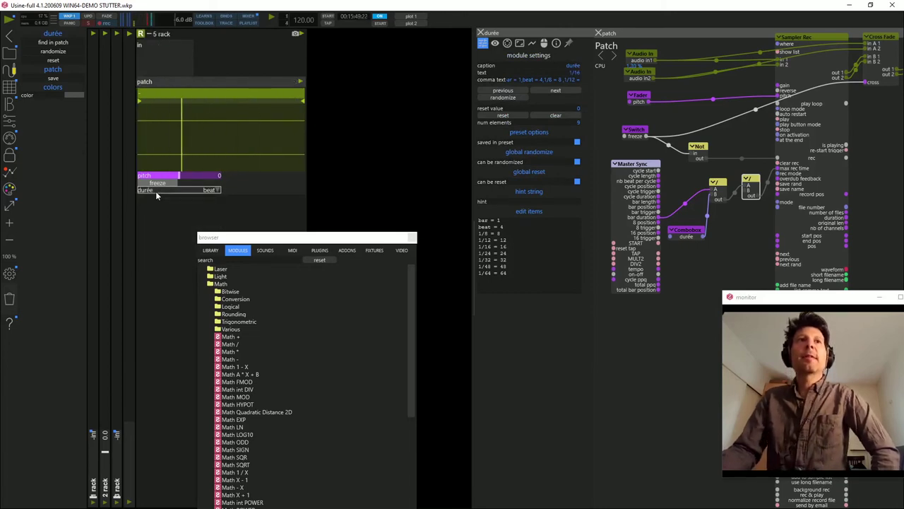
click(155, 190)
click(725, 223)
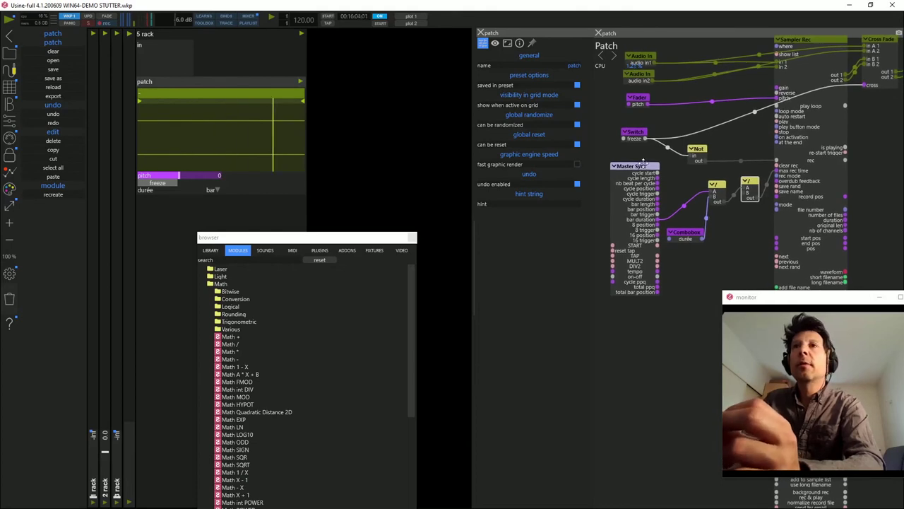
Rearrange the Master Sync, Combobox, Switch, Fader and Audio In modules to make room around the freeze switch.
mouse_move(634, 179)
mouse_down()
mouse_move(617, 183)
mouse_move(634, 196)
mouse_up()
drag(766, 249, 730, 264)
drag(717, 148, 687, 200)
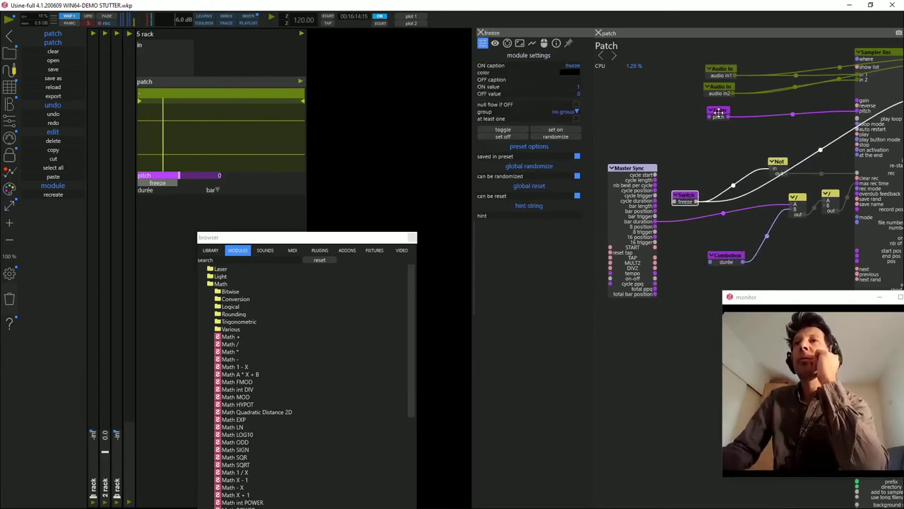
drag(717, 111, 727, 113)
drag(719, 71, 723, 40)
drag(721, 87, 717, 77)
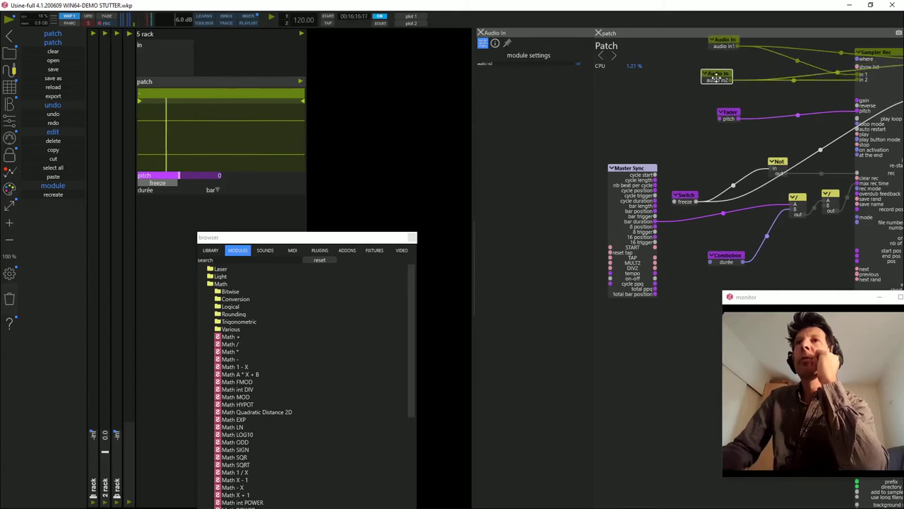
click(470, 121)
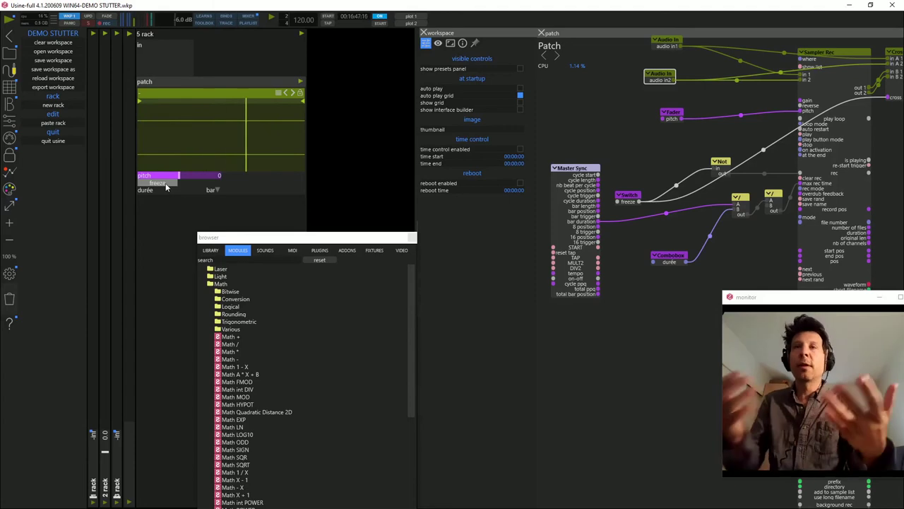
drag(578, 197, 565, 239)
drag(628, 196, 615, 203)
Add a From 1 To 0 module fed by the freeze switch and connect its trigger output to the pitch fader's reset input.
click(264, 260)
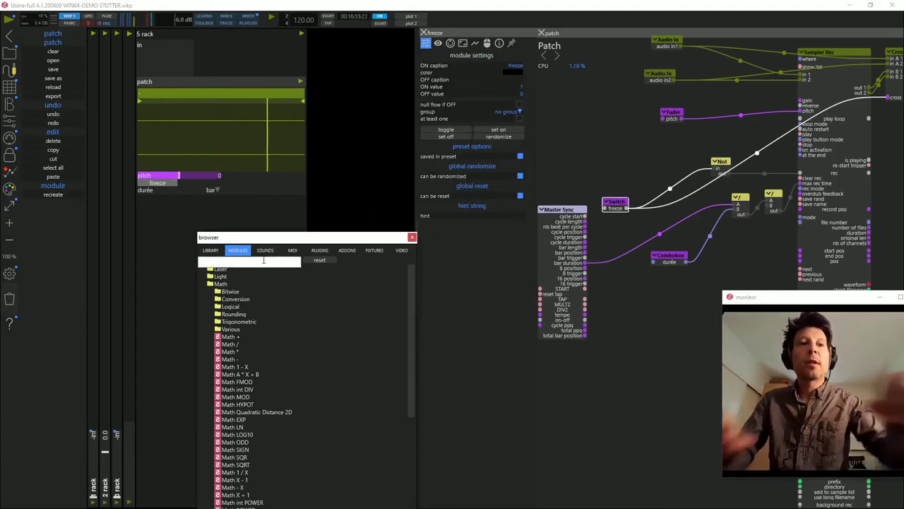
text(from)
key(Return)
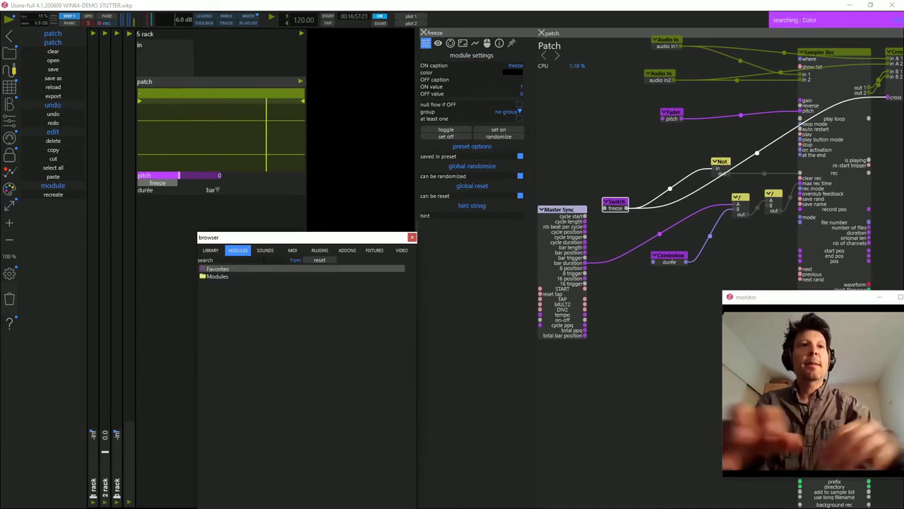
drag(219, 291, 619, 170)
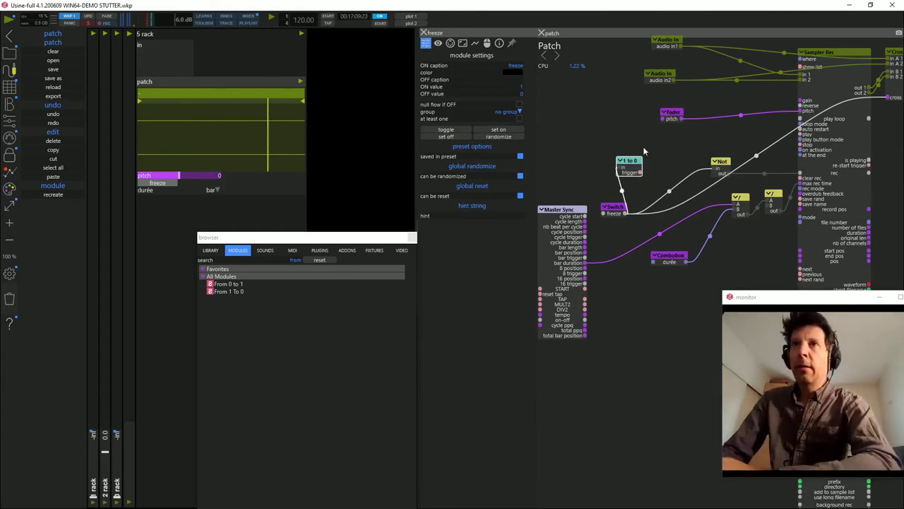
drag(613, 207, 560, 132)
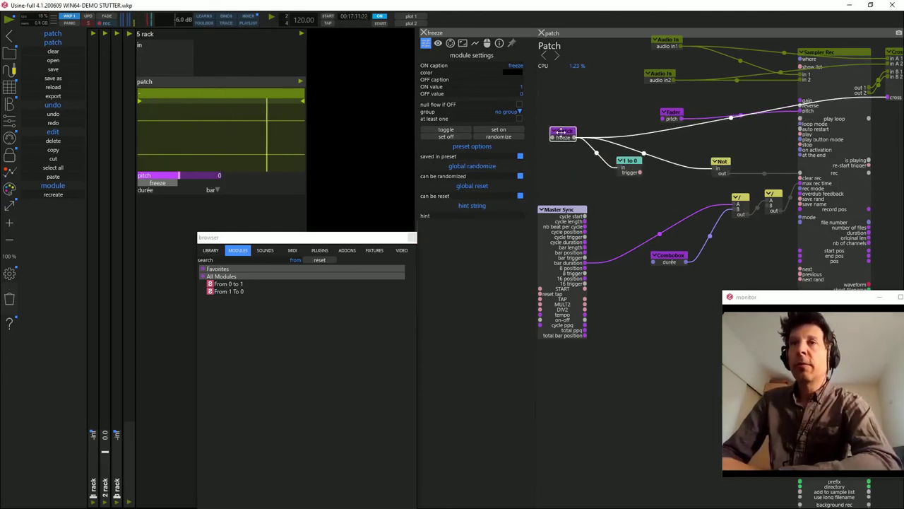
click(670, 115)
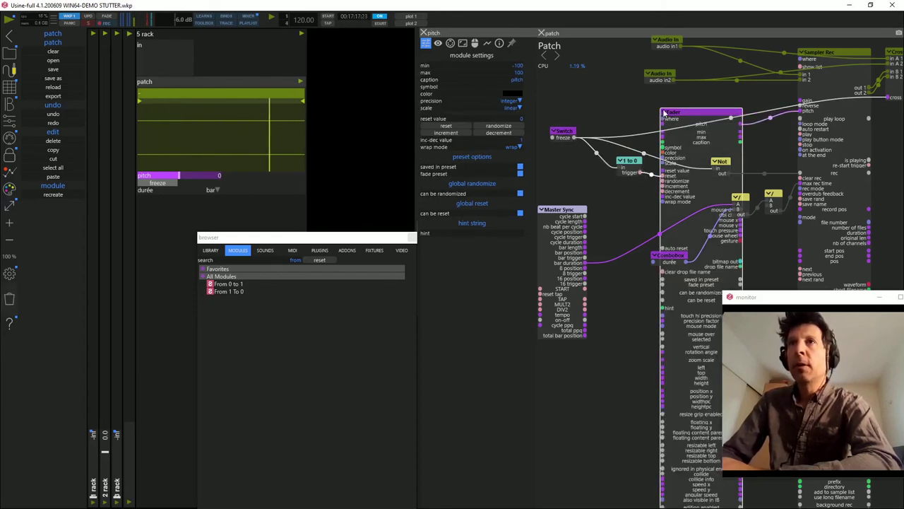
Test the pitch reset by turning freeze on, raising the pitch fader, and turning freeze off.
click(169, 181)
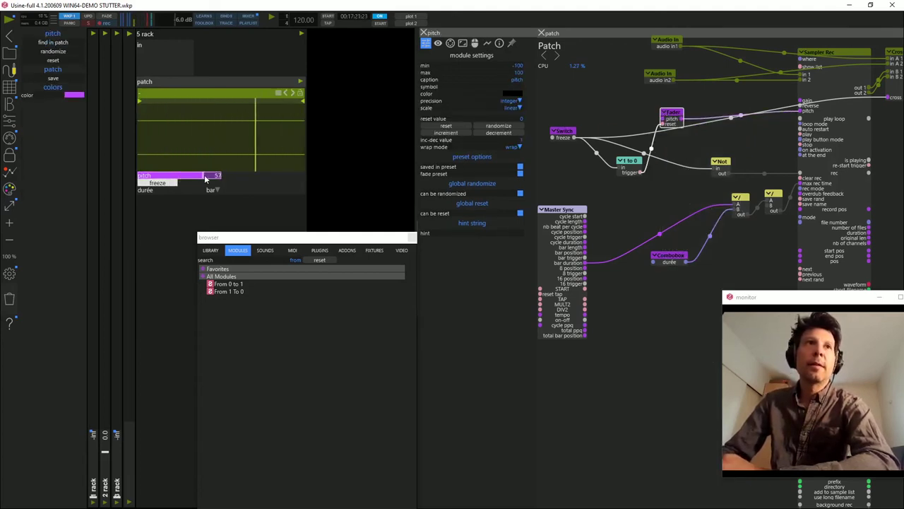
mouse_move(182, 179)
mouse_down()
mouse_move(211, 179)
mouse_move(175, 179)
mouse_move(198, 179)
mouse_up()
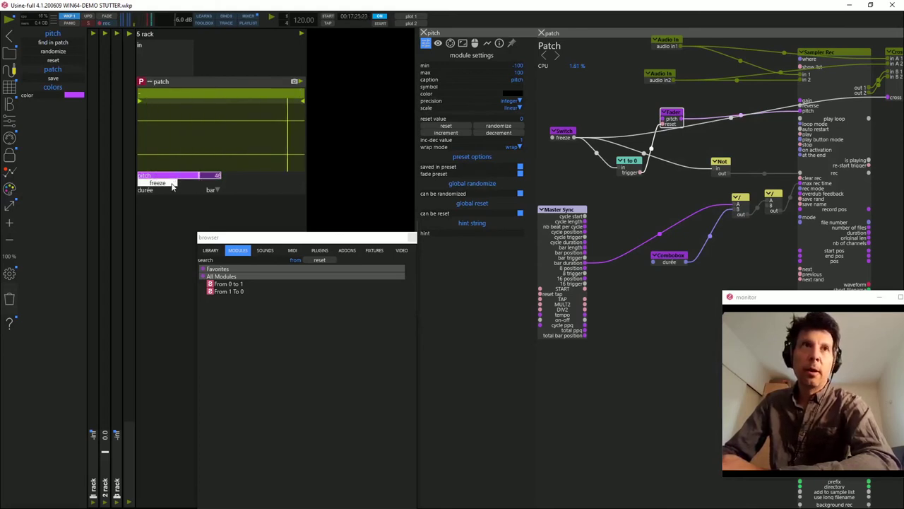
click(171, 184)
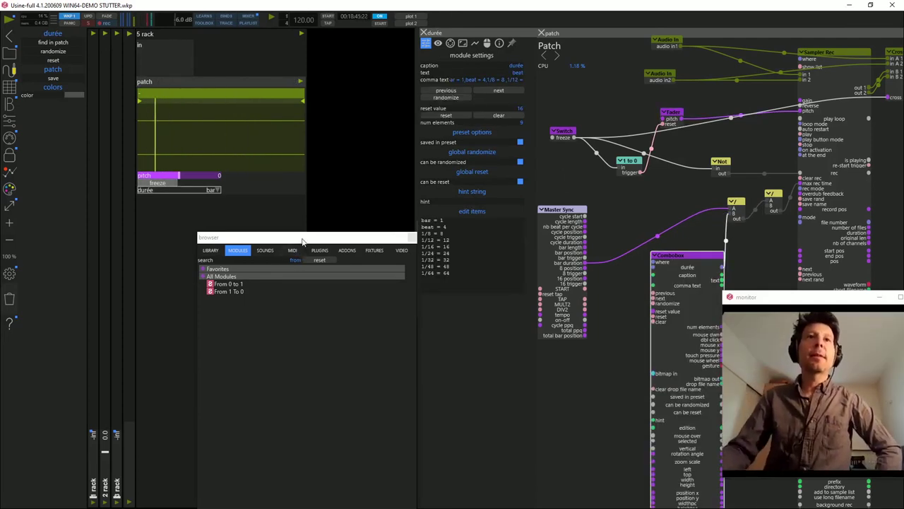
Route 2 rack into 5 rack's input and lower the output volumes to -17.7 for 5 rack and -3.3 for 2 rack.
drag(302, 242, 531, 201)
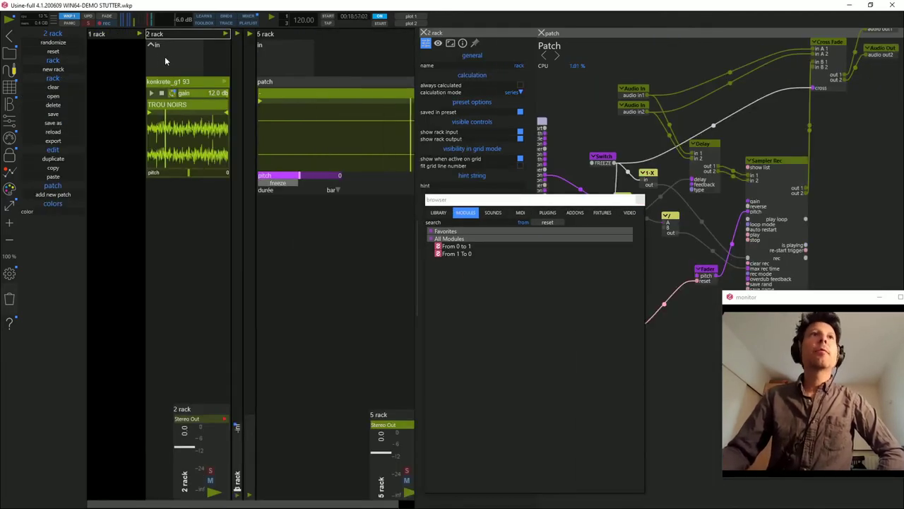
drag(170, 33, 280, 73)
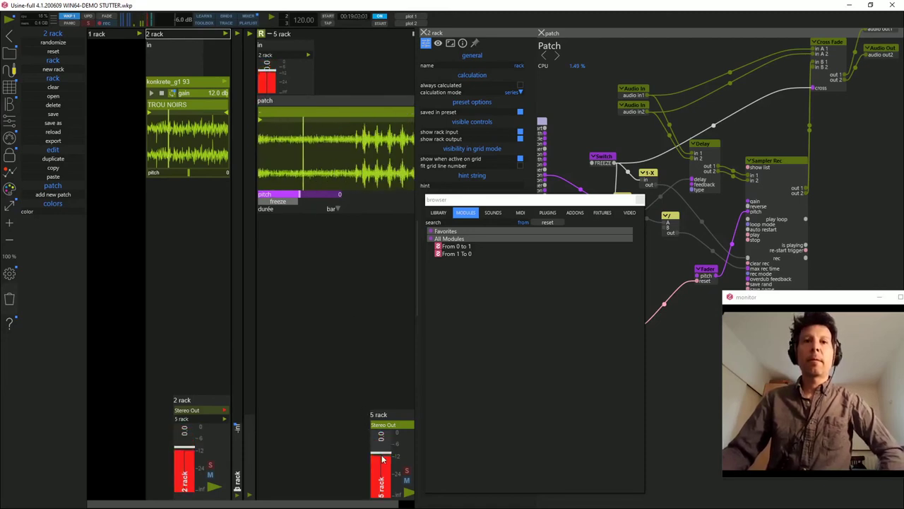
drag(382, 459, 380, 483)
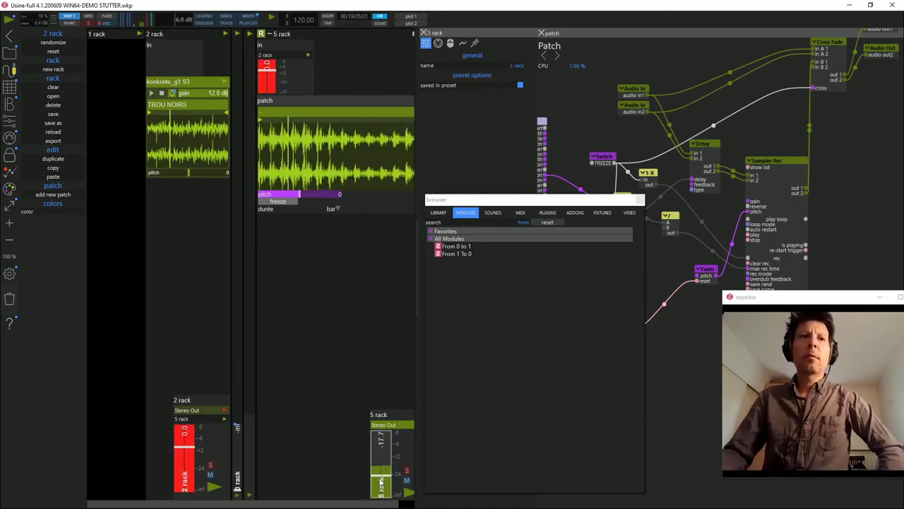
drag(183, 446, 183, 452)
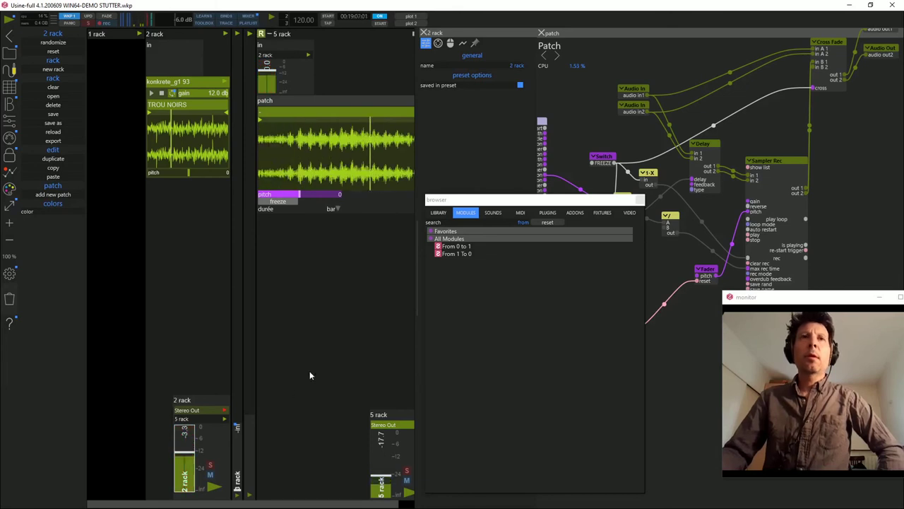
Toggle freeze on and off several times to test the effect on the incoming audio at the bar duration.
click(279, 201)
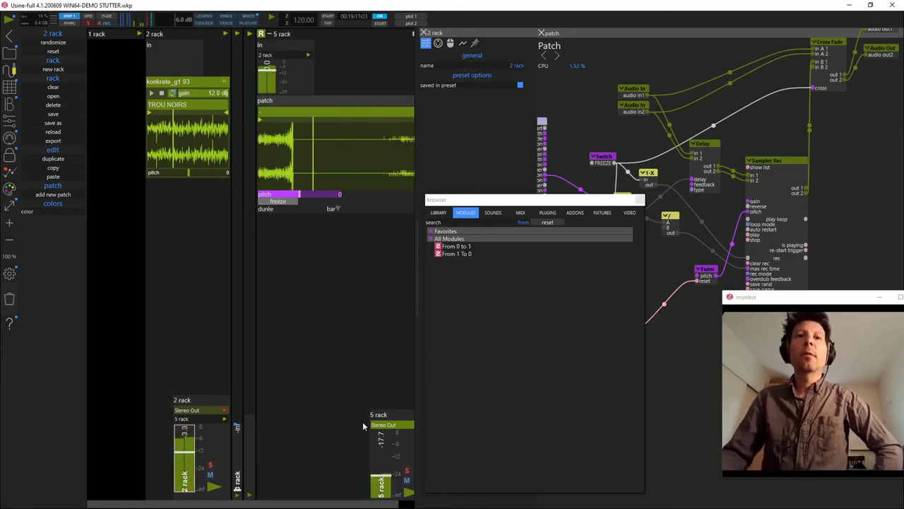
click(277, 202)
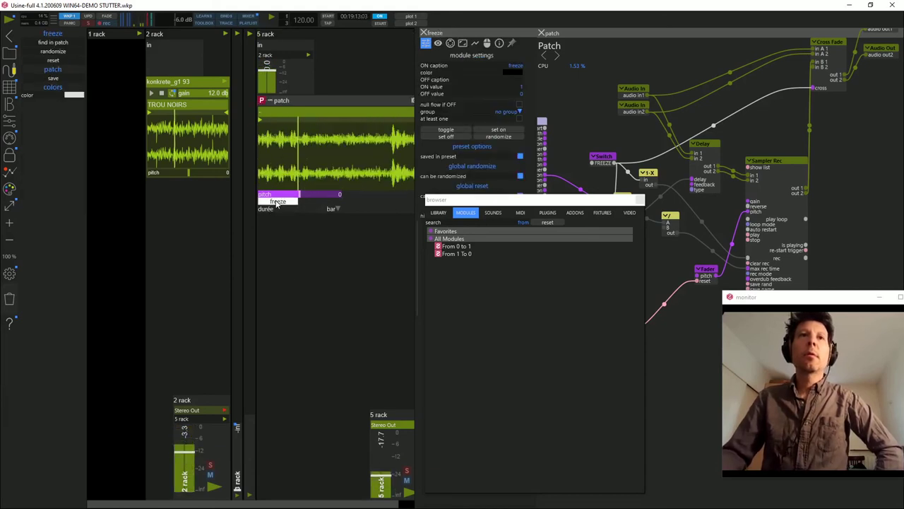
click(278, 202)
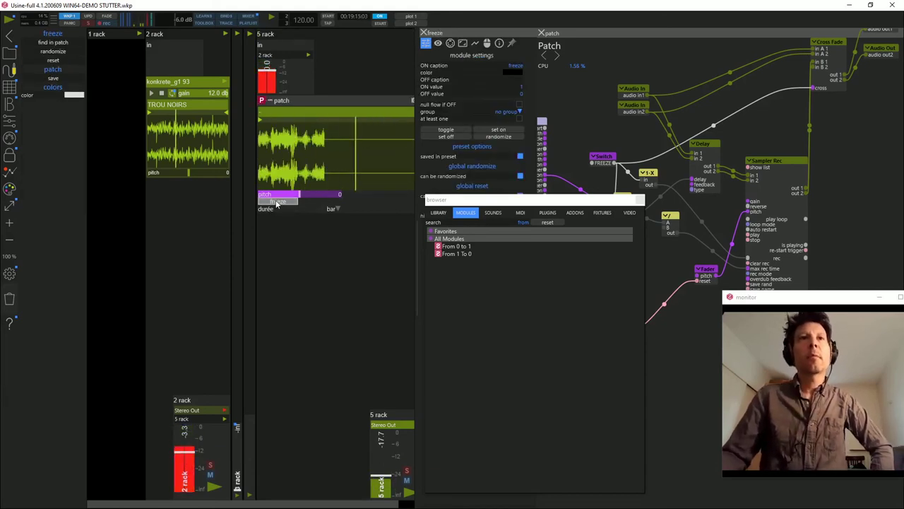
click(277, 202)
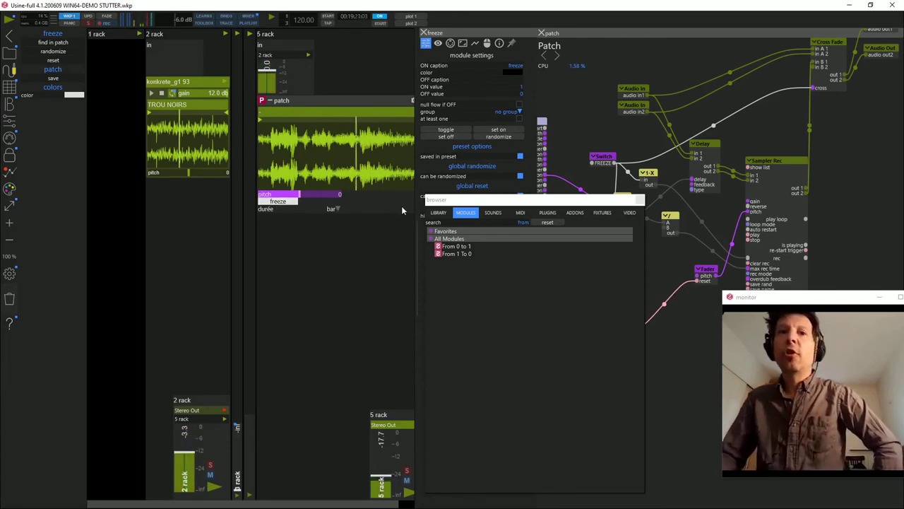
Widen the rack area to show the whole patch display and set the durée list to 1/16.
drag(418, 192, 543, 194)
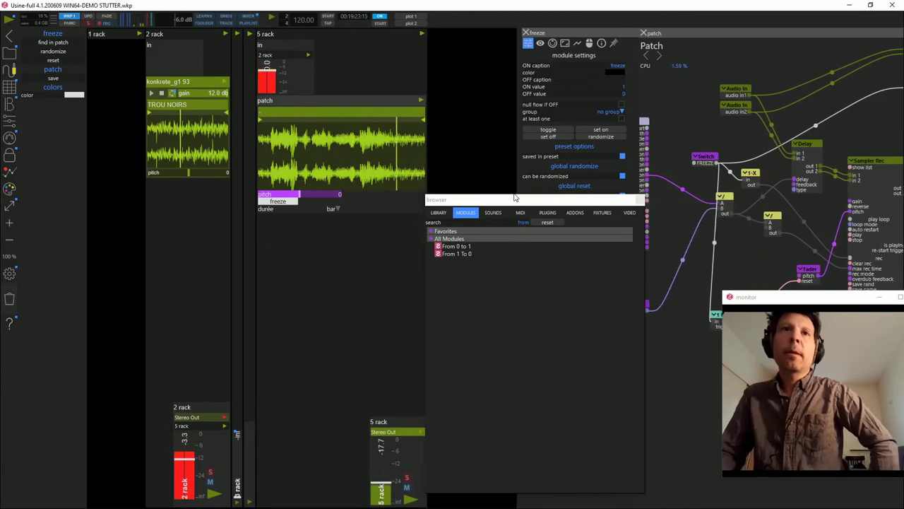
click(297, 207)
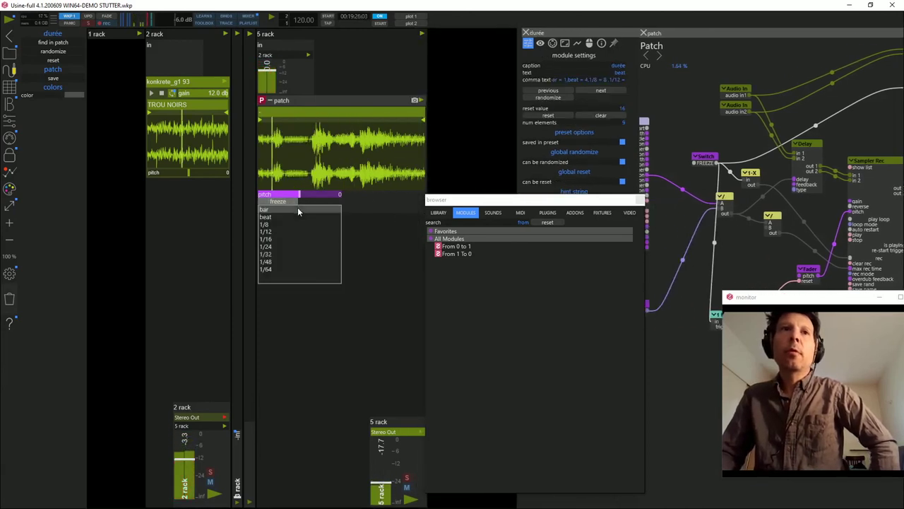
click(268, 239)
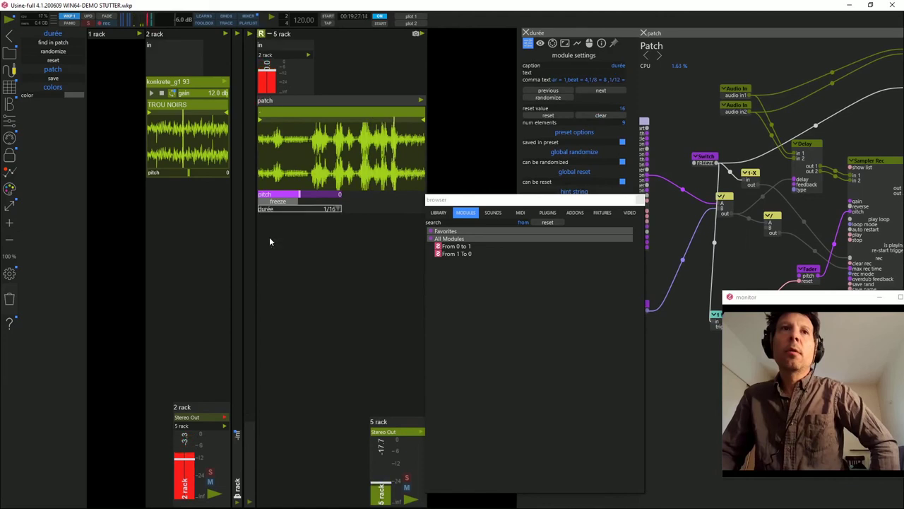
Test the 1/16 loop by turning freeze on, raising the pitch fader to about 18, and turning freeze off.
click(277, 202)
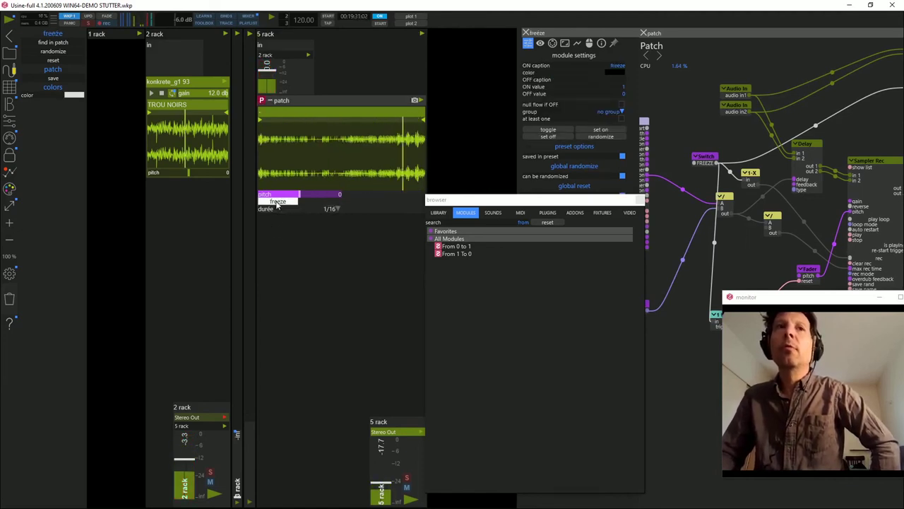
drag(295, 197, 307, 200)
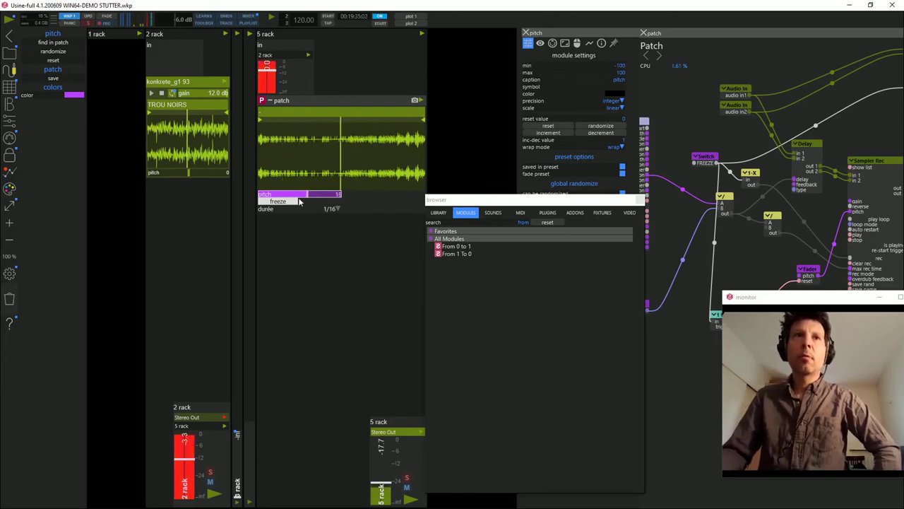
click(289, 202)
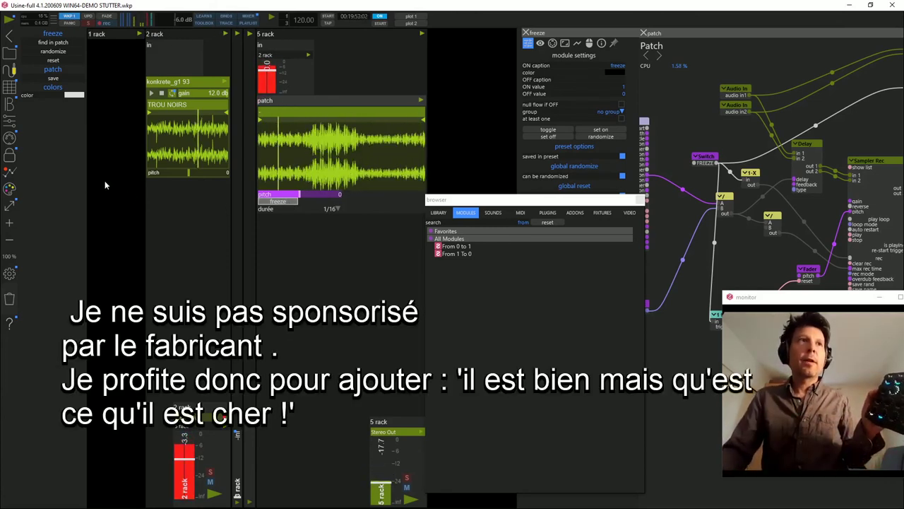
Mute 5 rack and assign MIDI controller knobs to the patch's pitch, freeze and durée controls in learn mode.
click(406, 487)
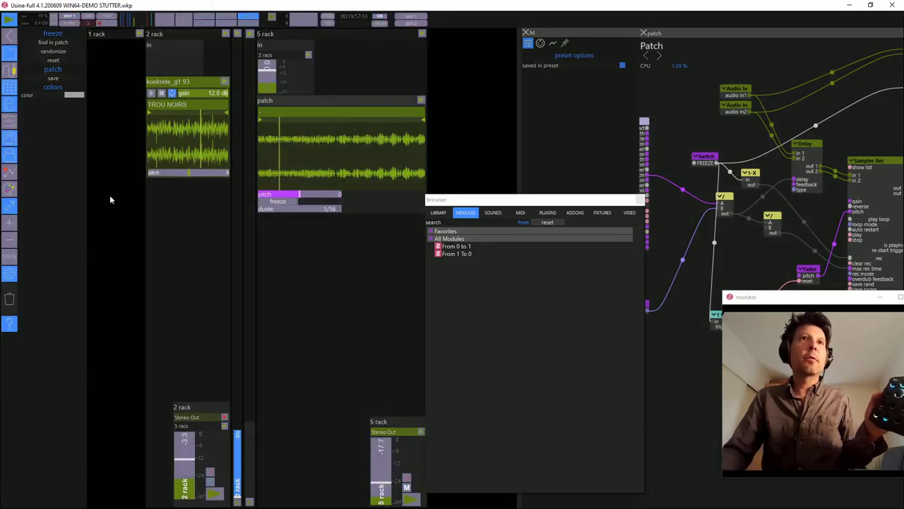
click(272, 195)
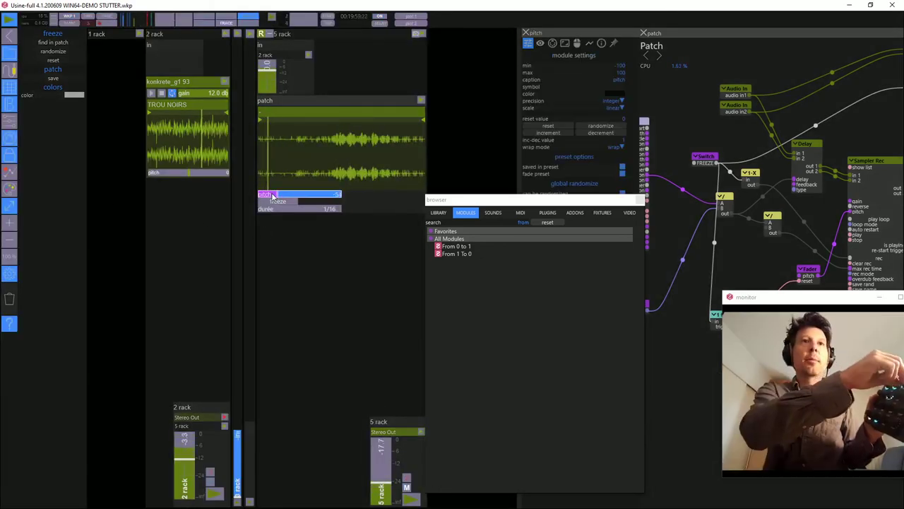
click(274, 202)
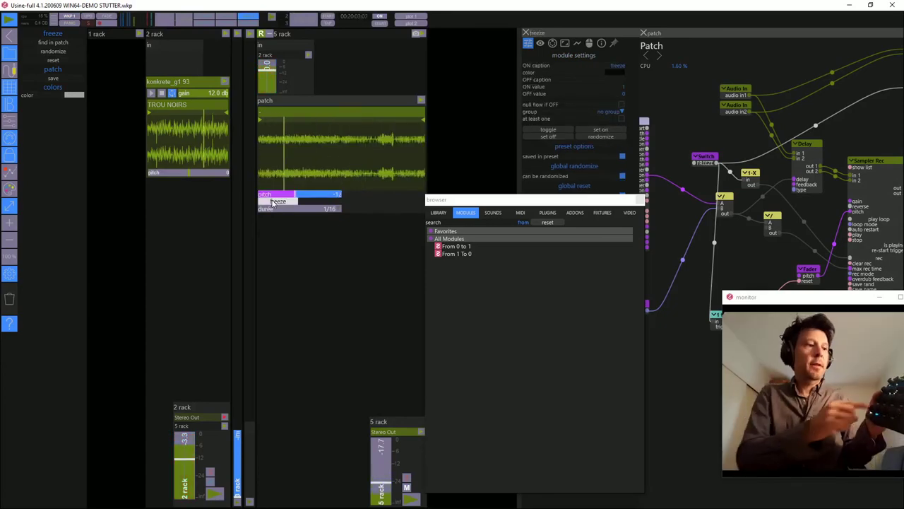
click(272, 209)
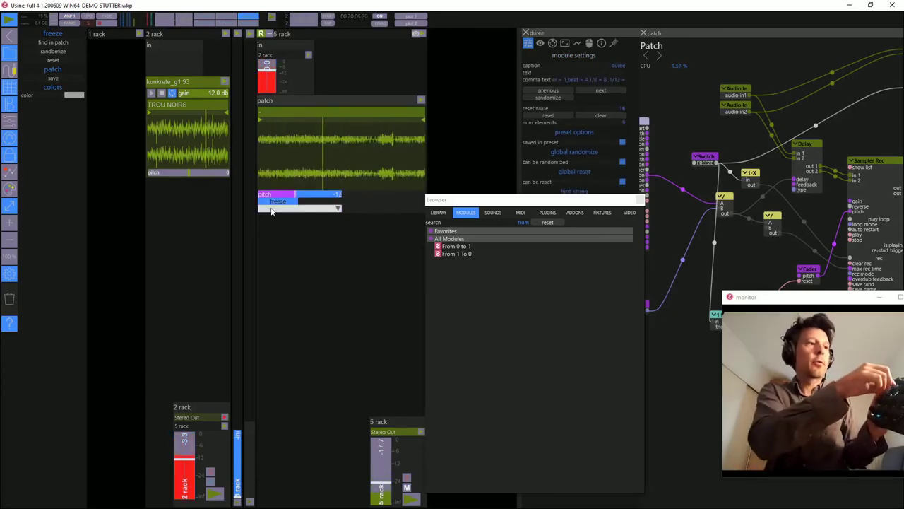
click(273, 203)
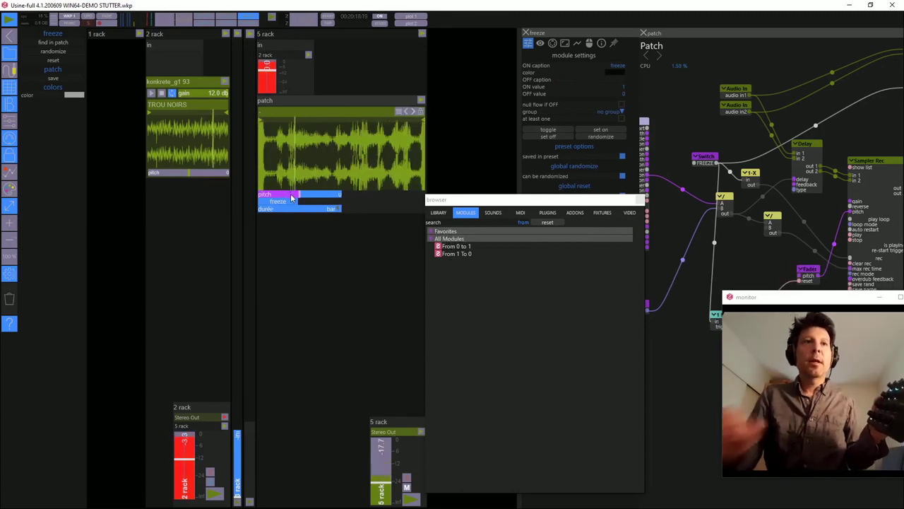
Open the pitch fader's remote settings to examine its MIDI assignment and motorized option.
click(290, 196)
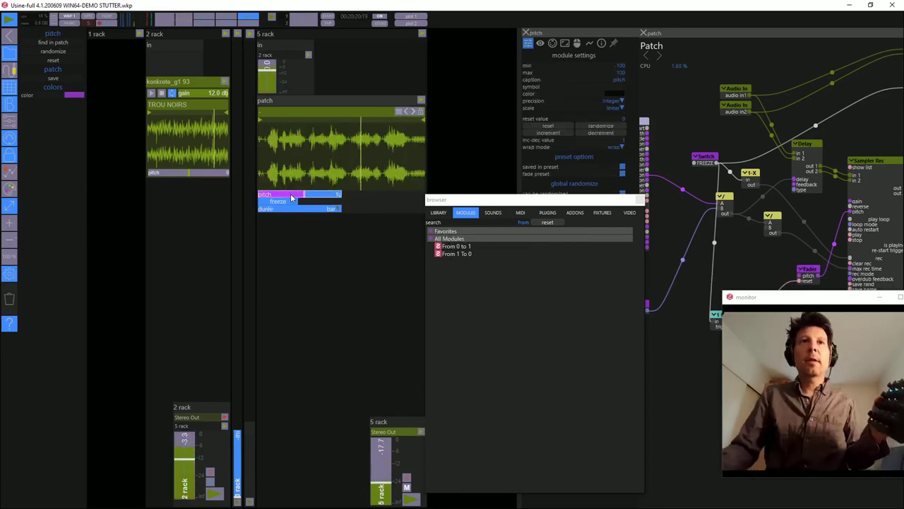
click(552, 44)
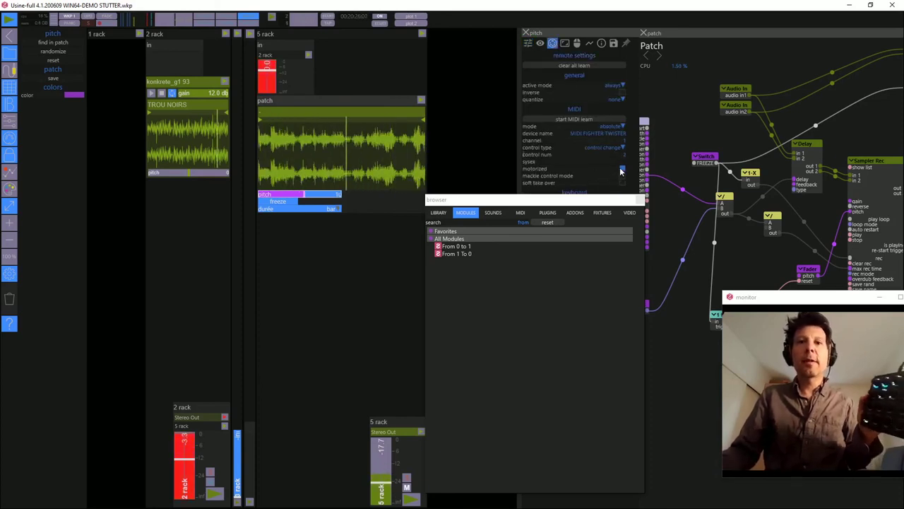
Leave learn mode and test the patch's freeze switch by turning it on and off, then toggle the mute of 5 rack.
key(ctrl+e)
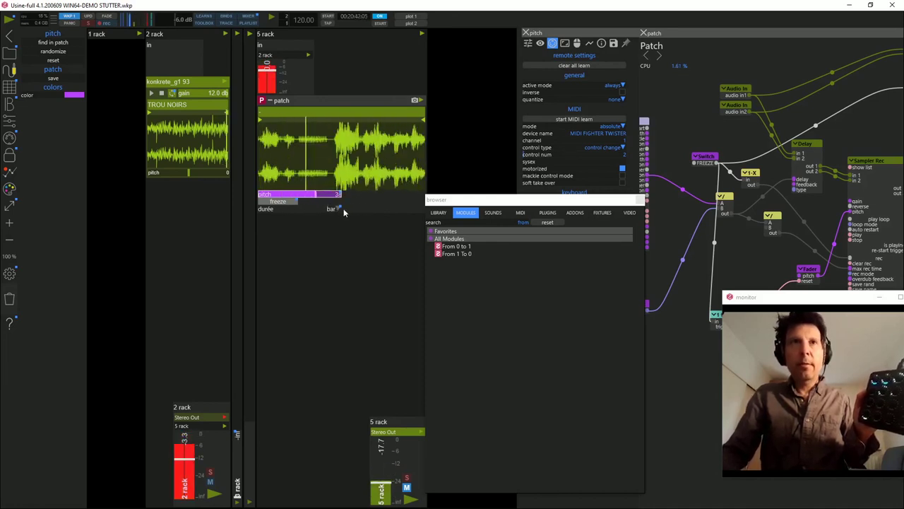
click(287, 202)
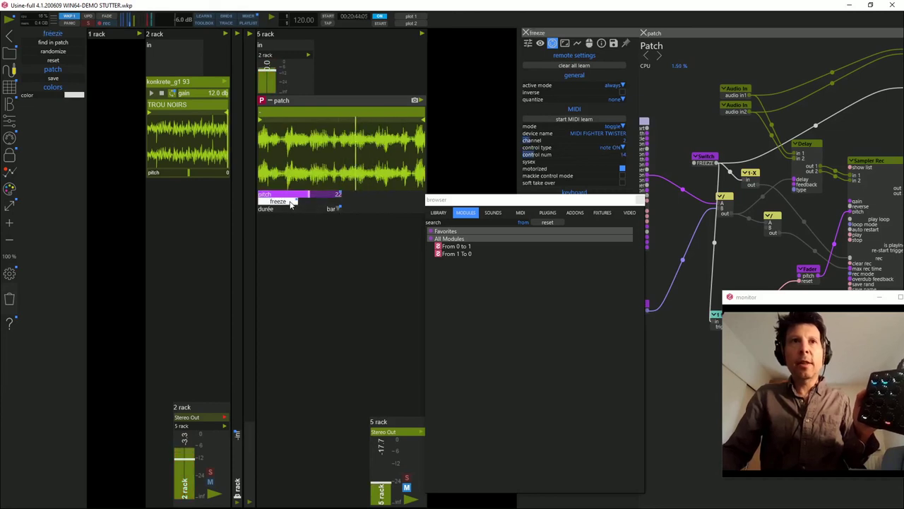
click(290, 202)
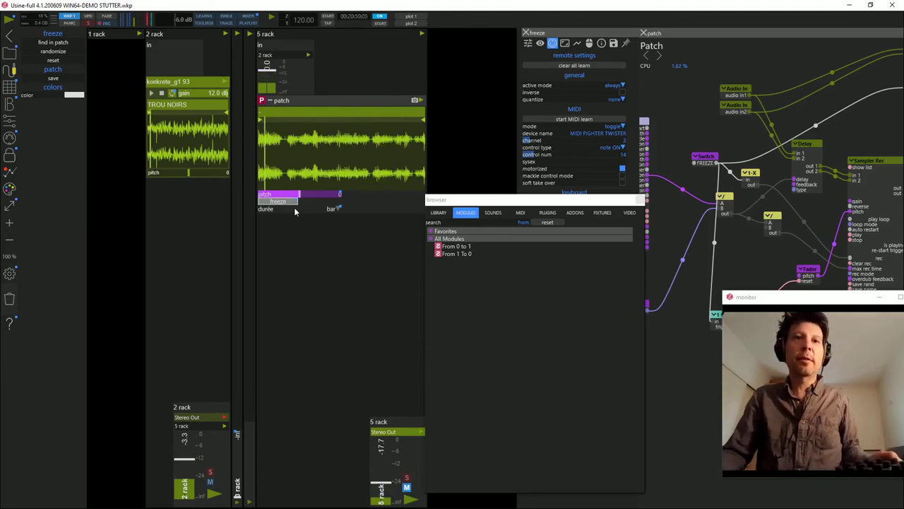
click(407, 487)
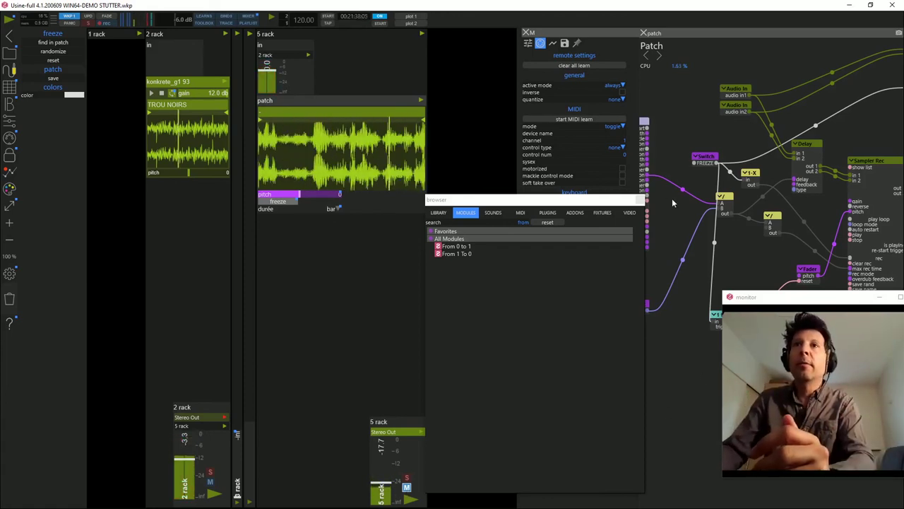
Widen the patch wiring area, move the 1 to 0 module up beside the Fader module, and shift the monitor window clear of Sampler Rec.
drag(518, 237, 364, 236)
click(601, 257)
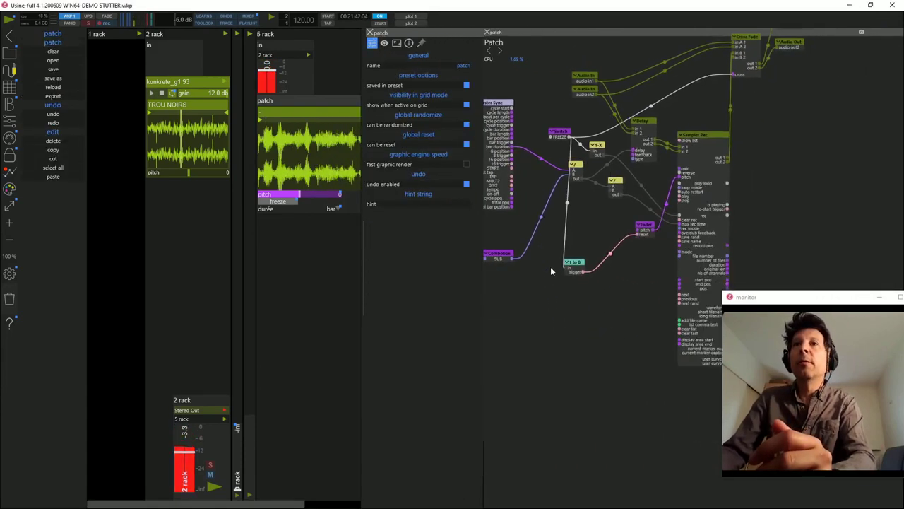
drag(599, 282, 621, 248)
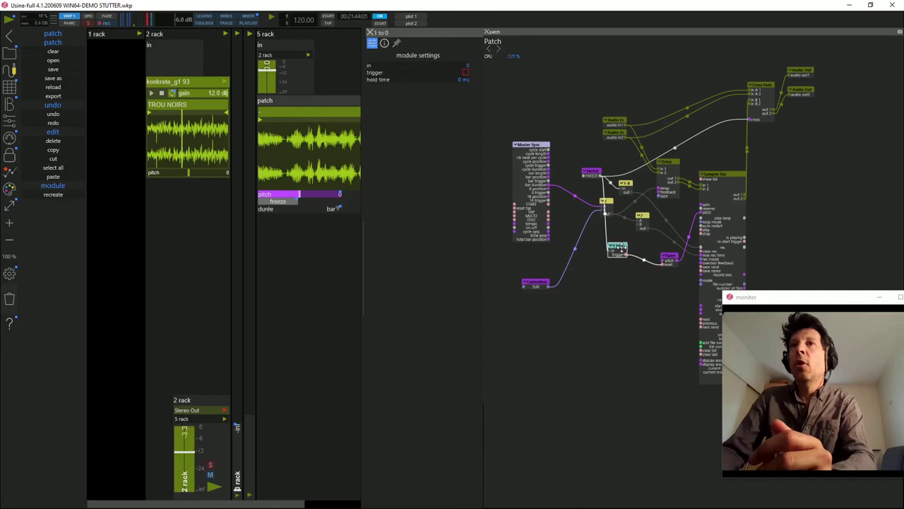
drag(748, 308, 782, 307)
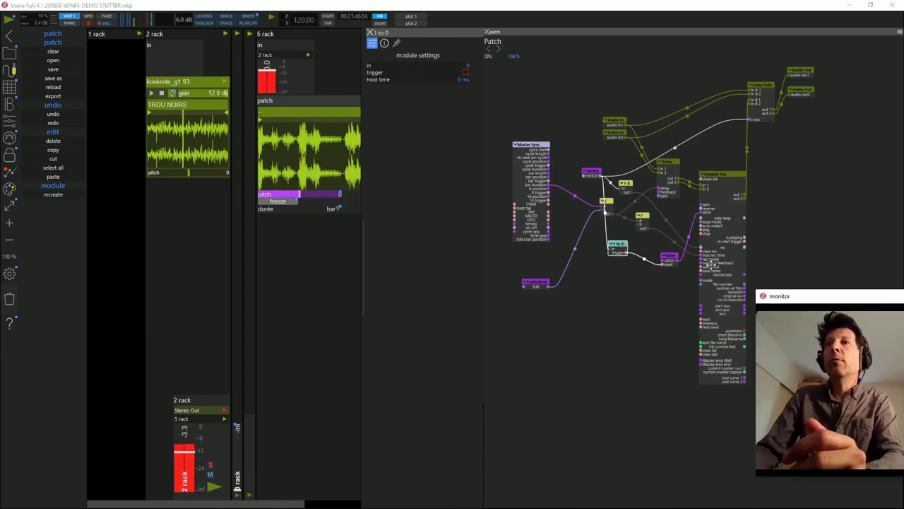